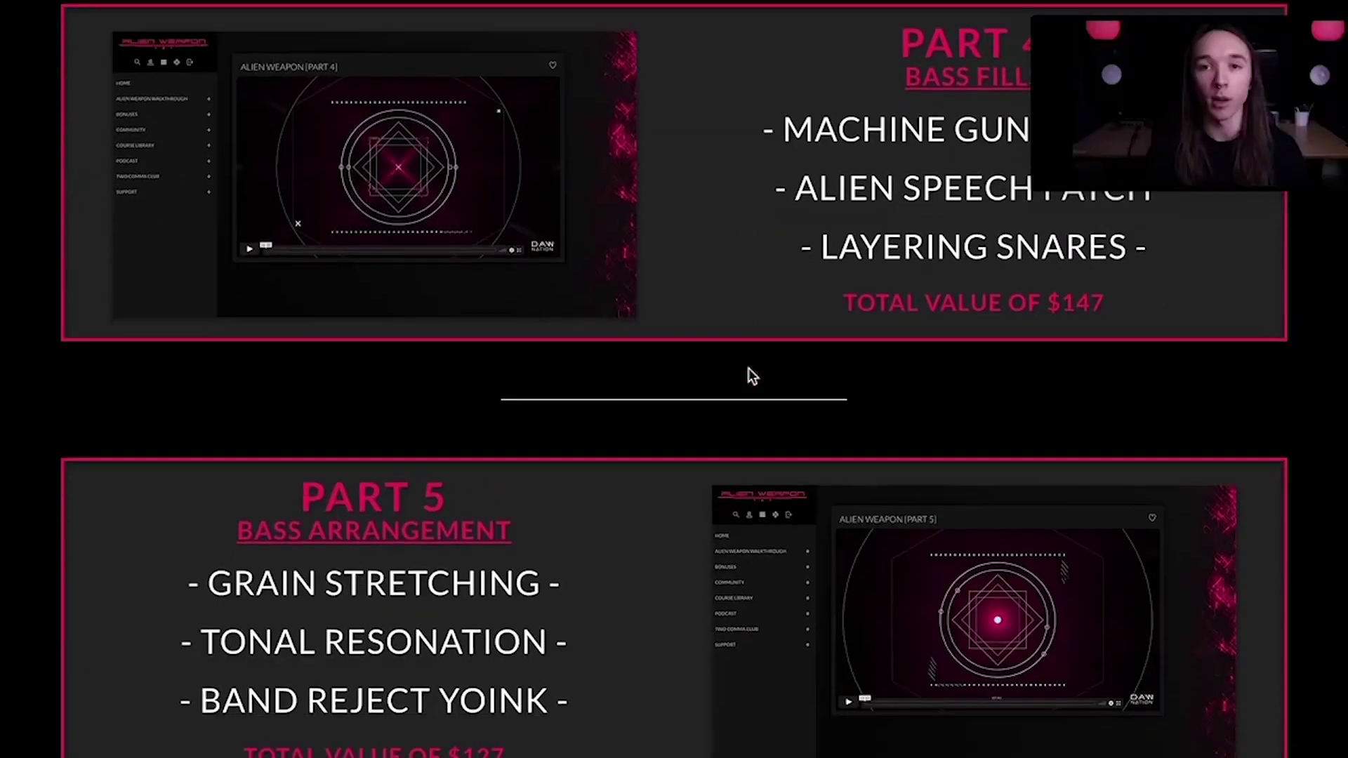
scroll(748, 368, "down", 15)
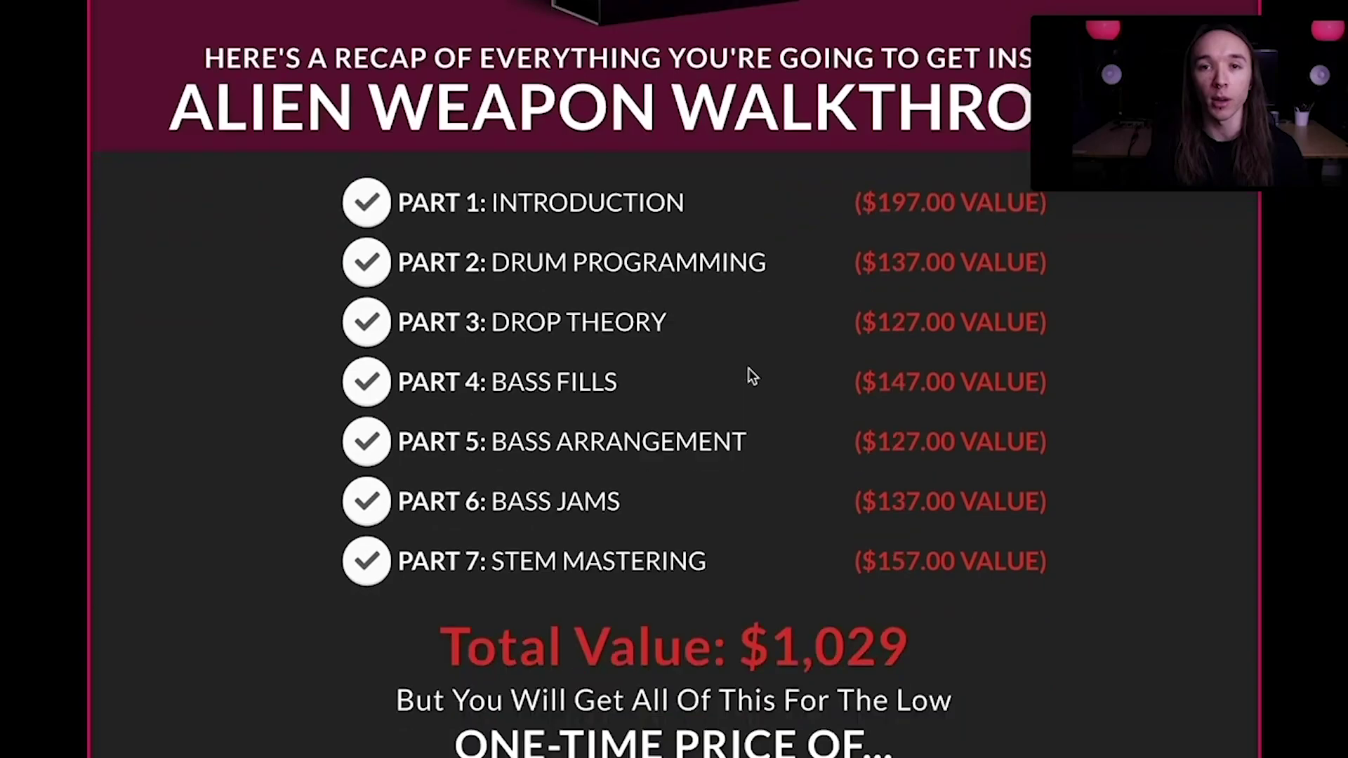
scroll(748, 368, "down", 5)
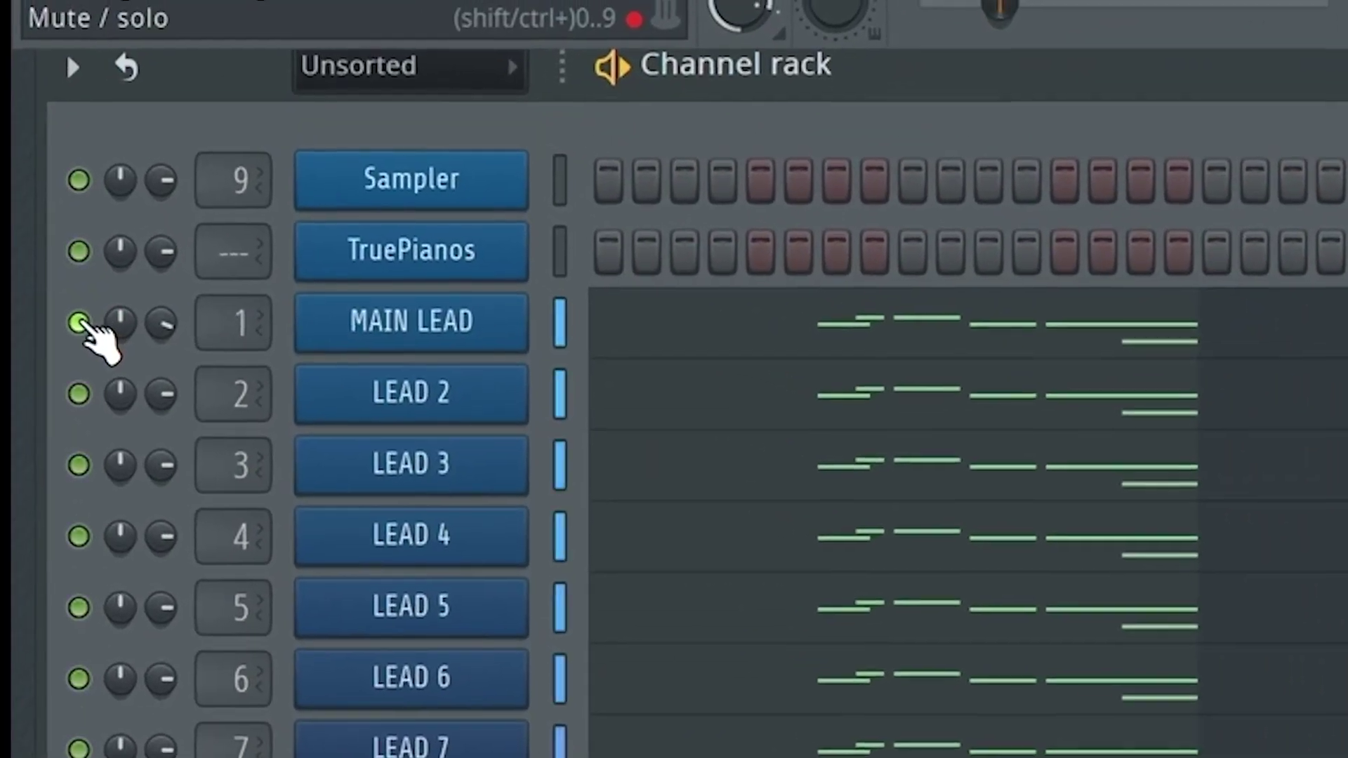
Audition the MAIN LEAD and LEAD 2 to LEAD 7 channels in turn by soloing them, playing LEAD 2 and LEAD 3 together.
right_click(25, 181)
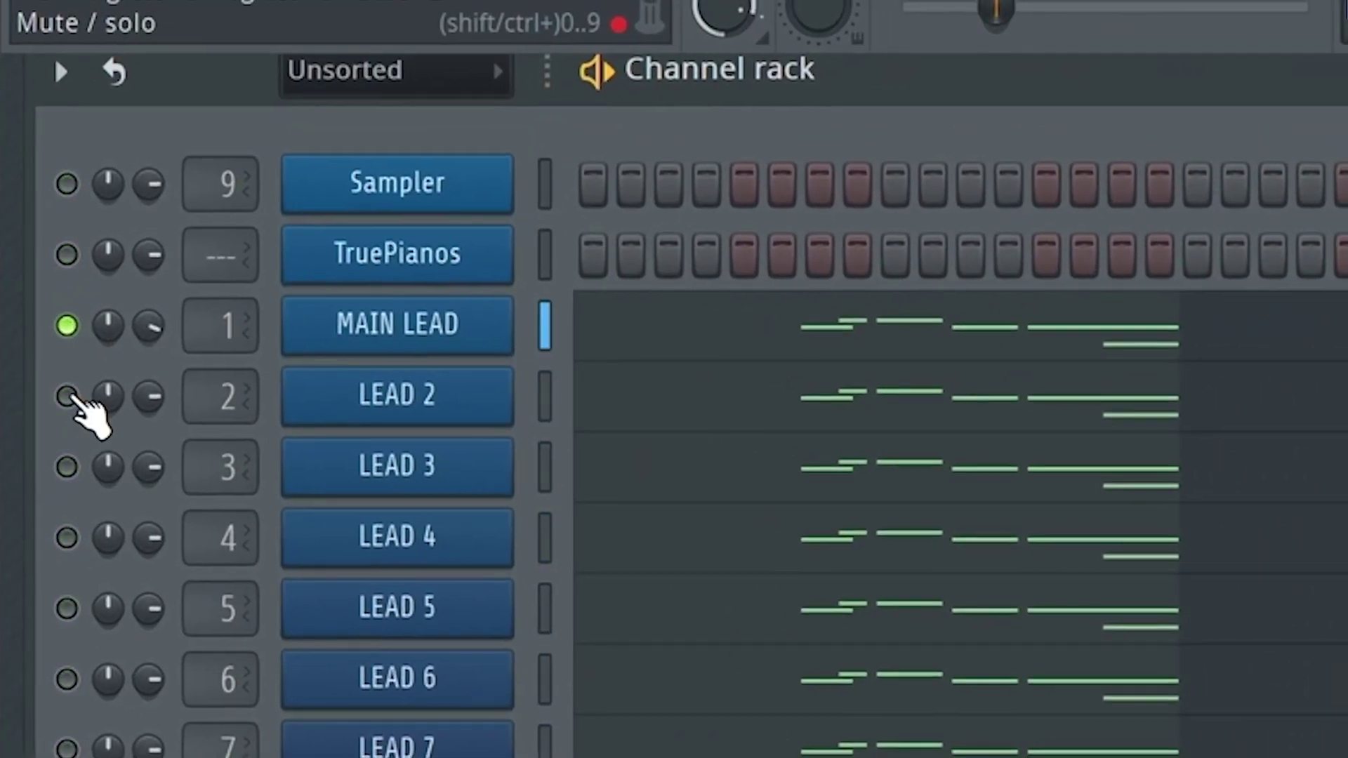
right_click(68, 396)
left_click(68, 467)
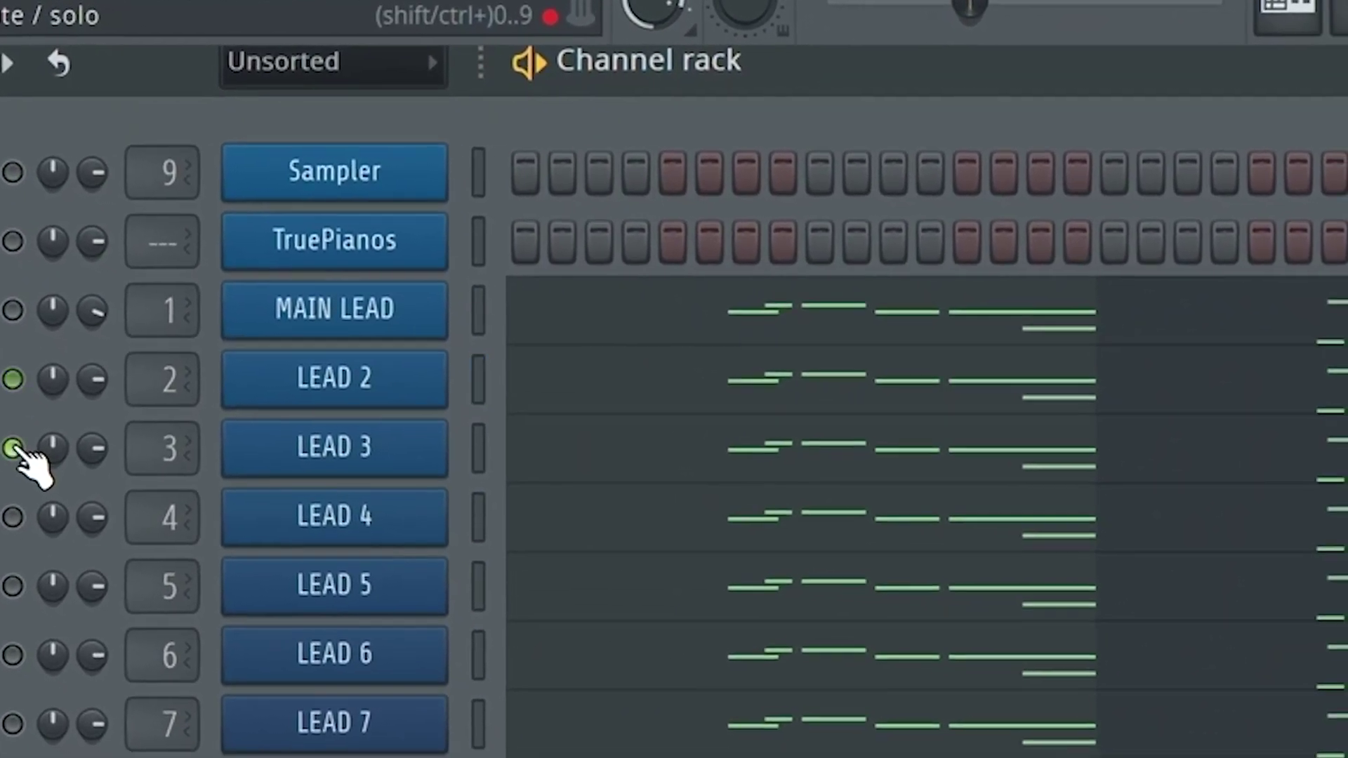
right_click(12, 519)
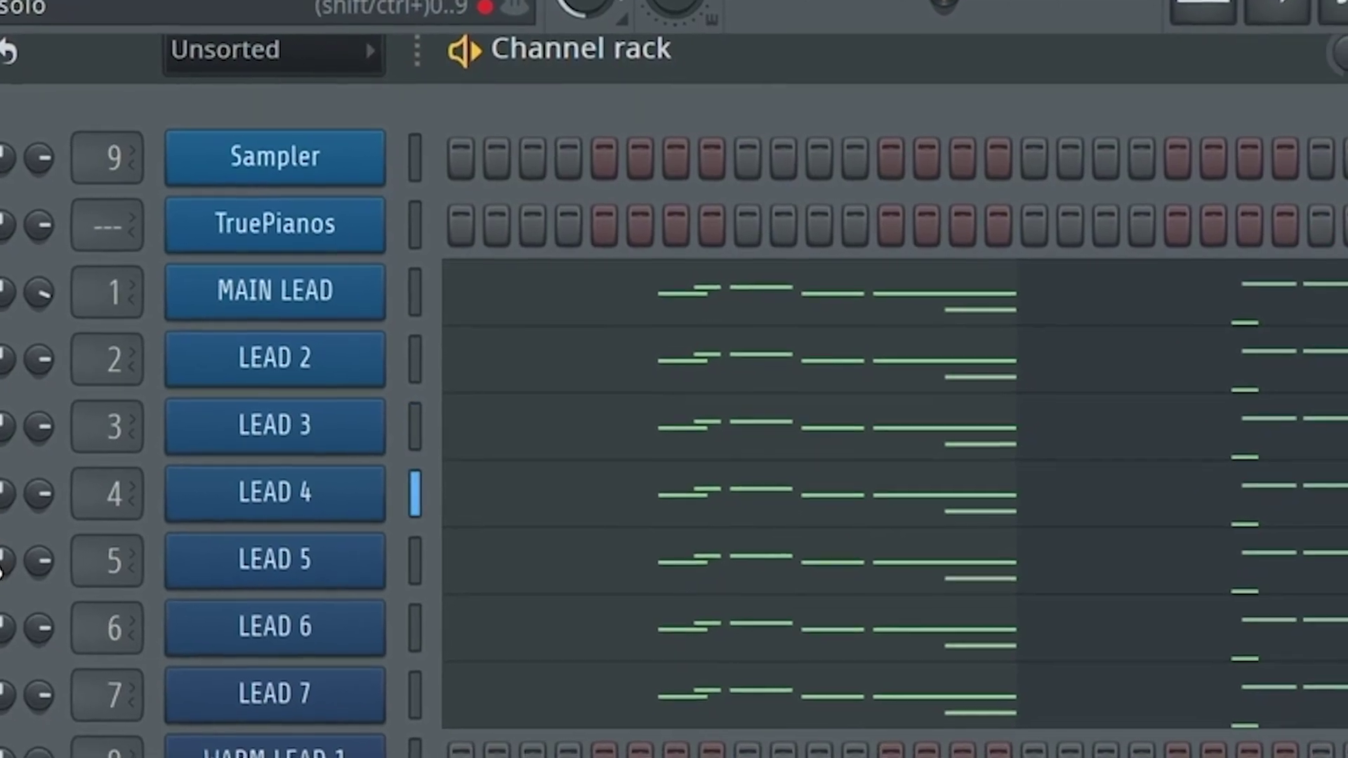
right_click(1, 563)
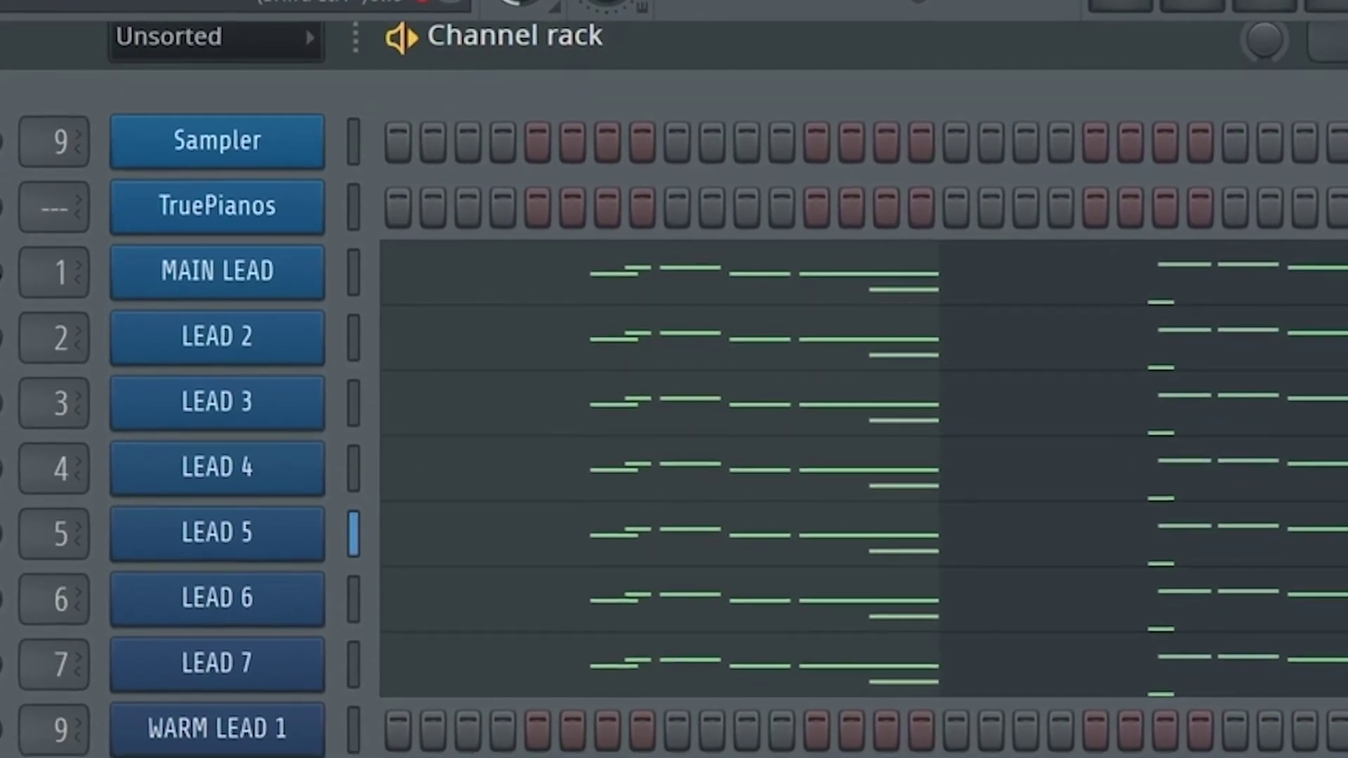
right_click(1, 600)
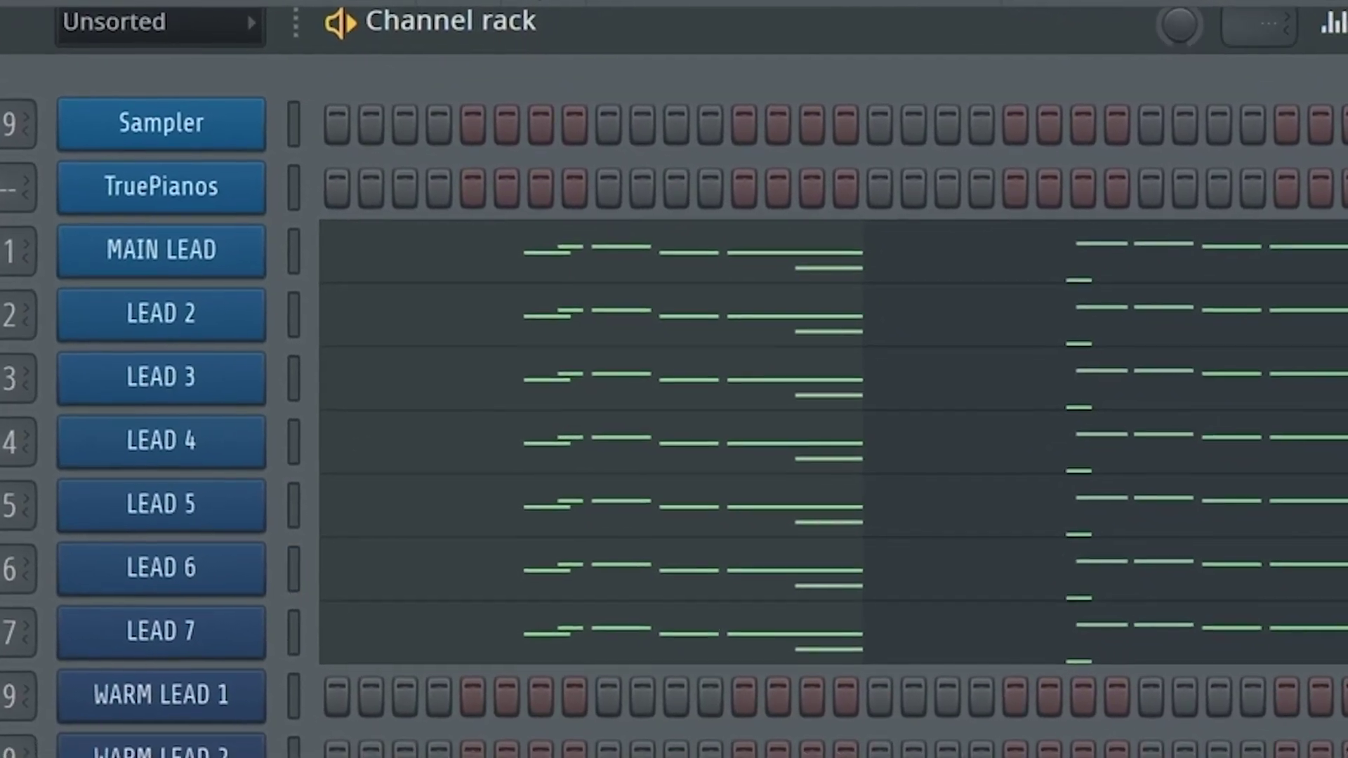
right_click(2, 634)
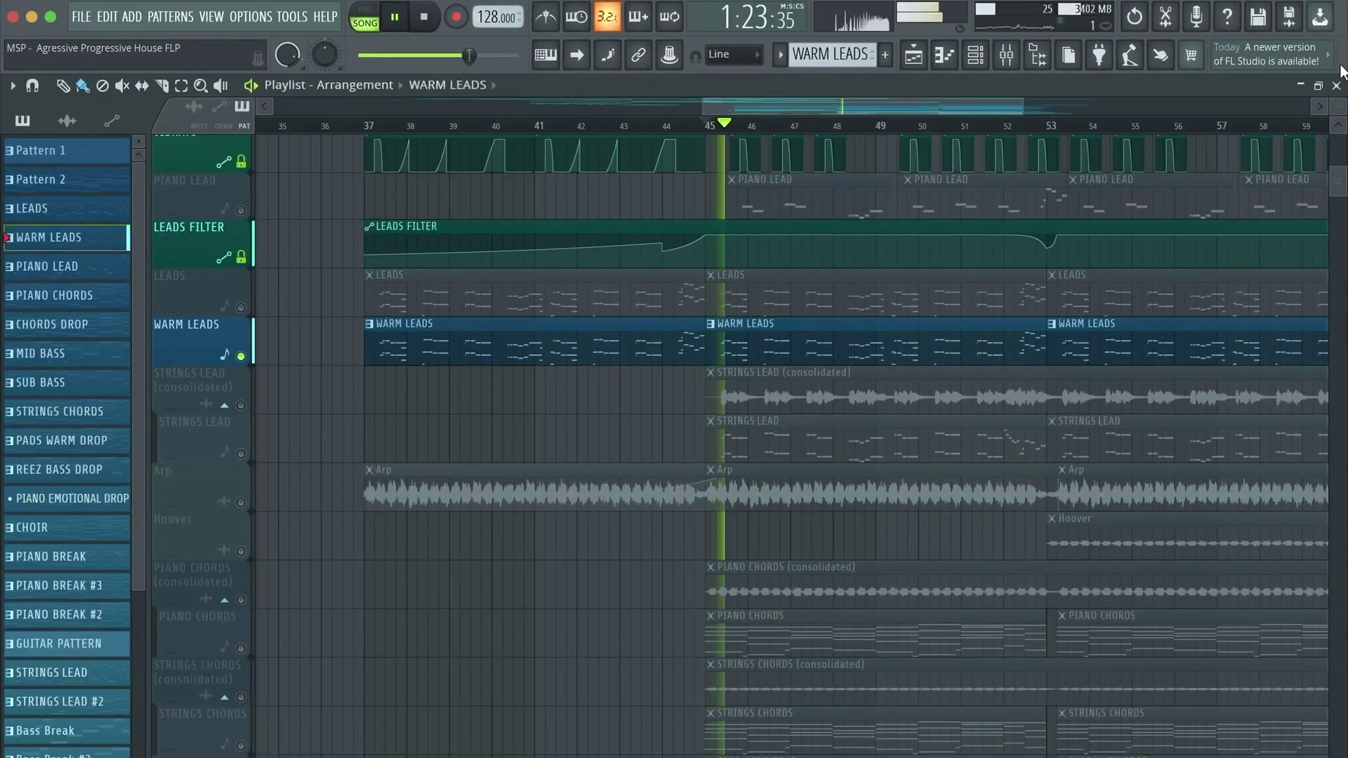
Audition the WARM LEAD channels in the channel rack, and return to the playlist to hear LEADS together with WARM LEADS.
key("F6")
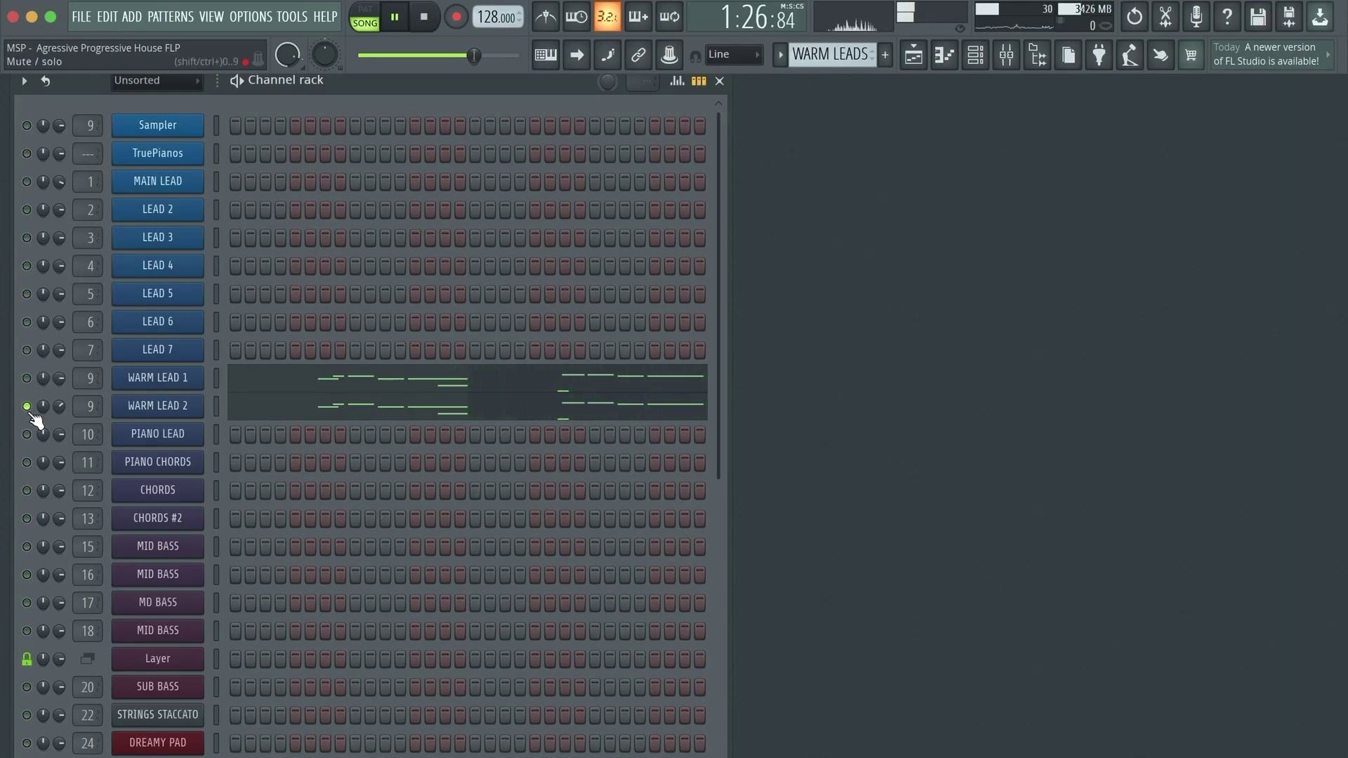
left_click(920, 60)
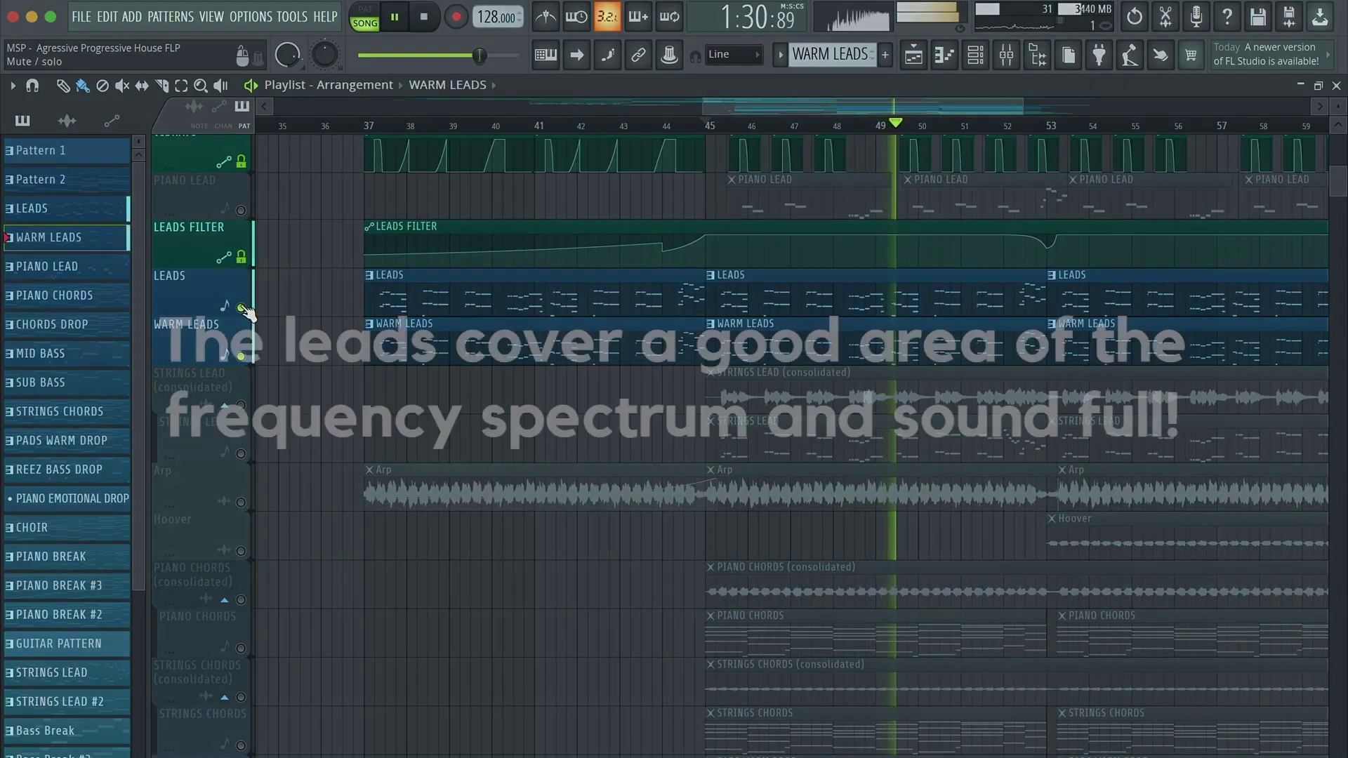
scroll(529, 417, "up", 3)
scroll(528, 416, "right", 2)
scroll(529, 416, "down", 1)
scroll(529, 416, "down", 2)
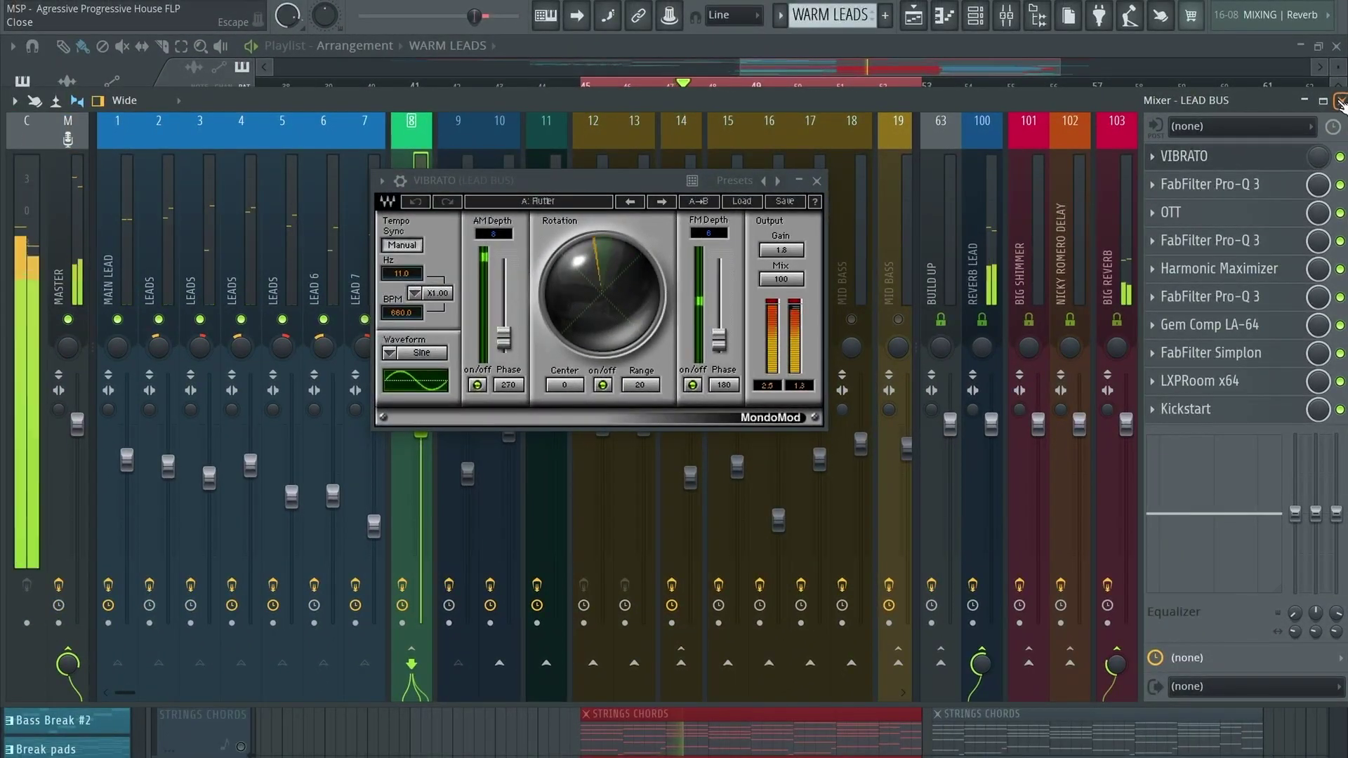
Close the LEAD BUS mixer, look over the VIBRATO automation clips in the playlist, and close the VIBRATO plugin.
left_click(1342, 102)
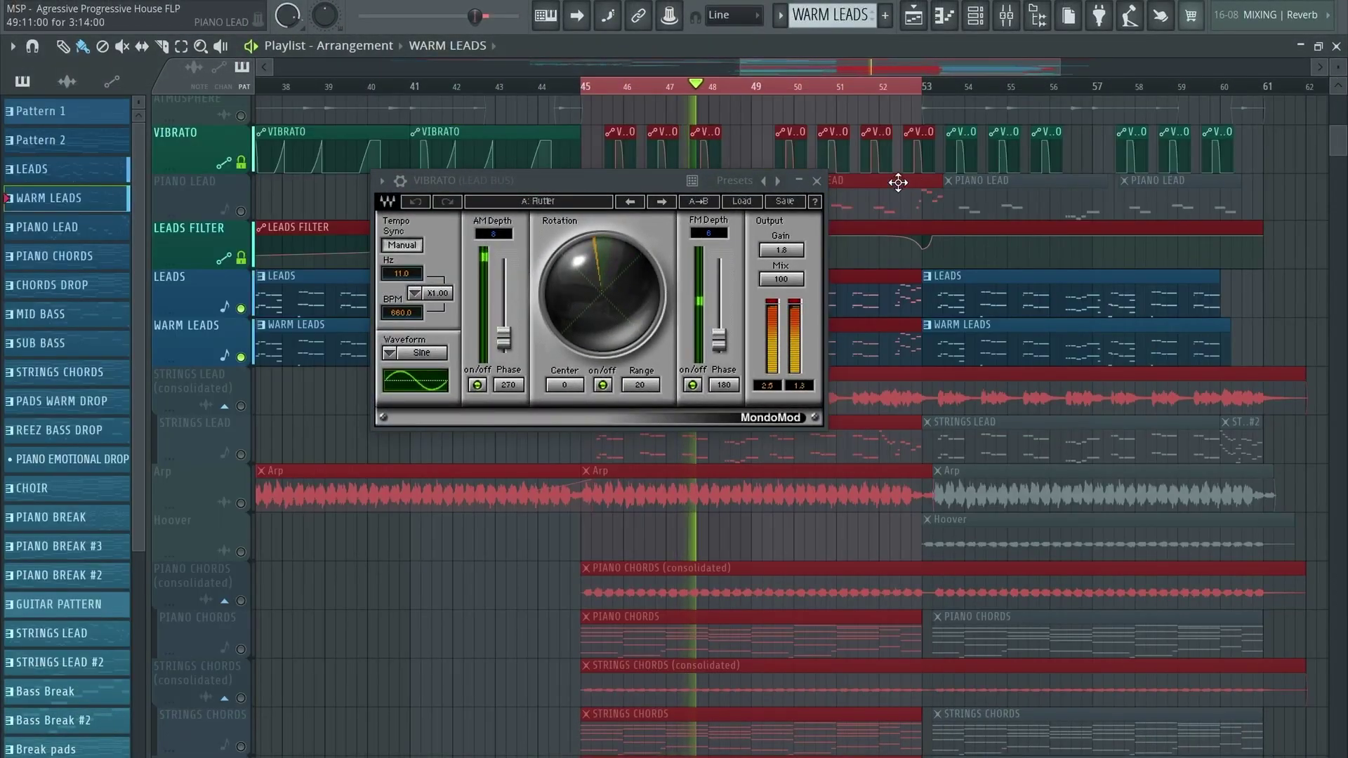
scroll(753, 144, "up", 5)
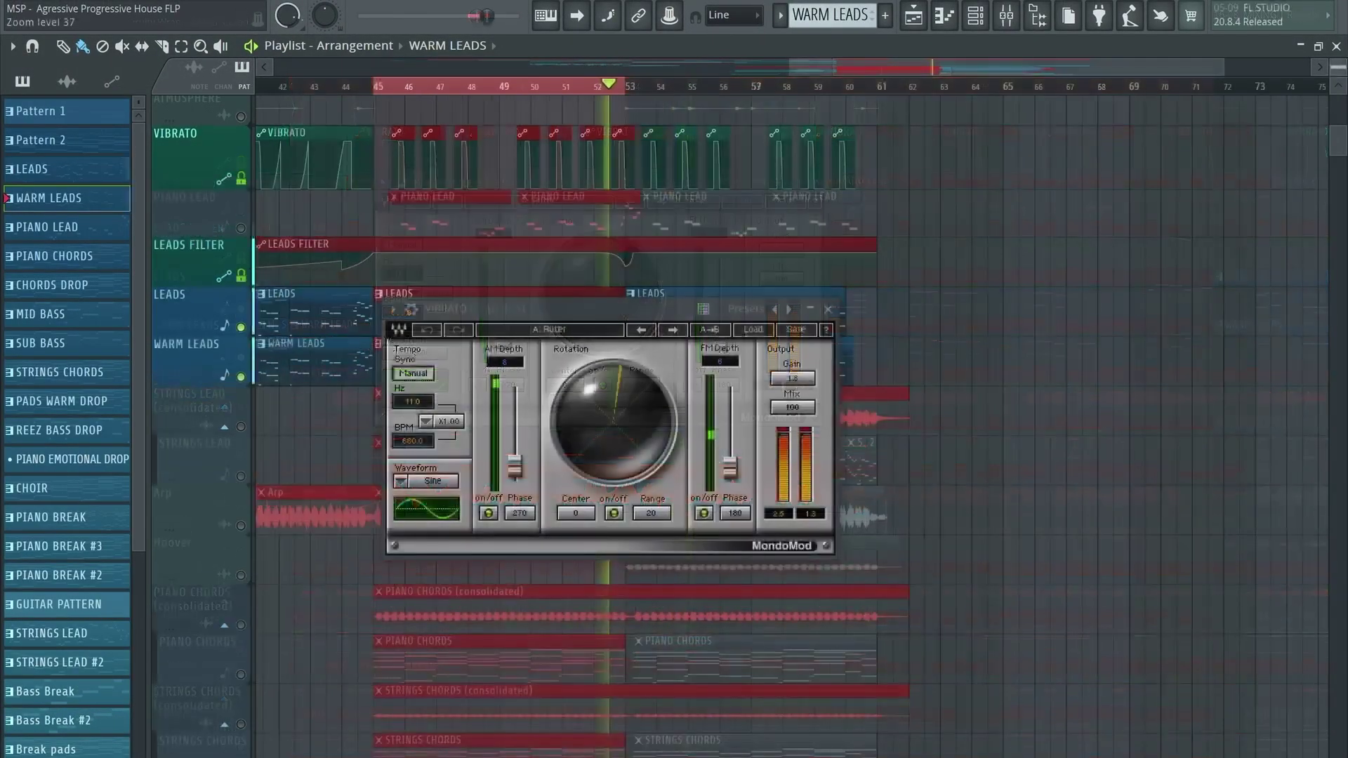
left_click_drag(1344, 60, 1346, 63)
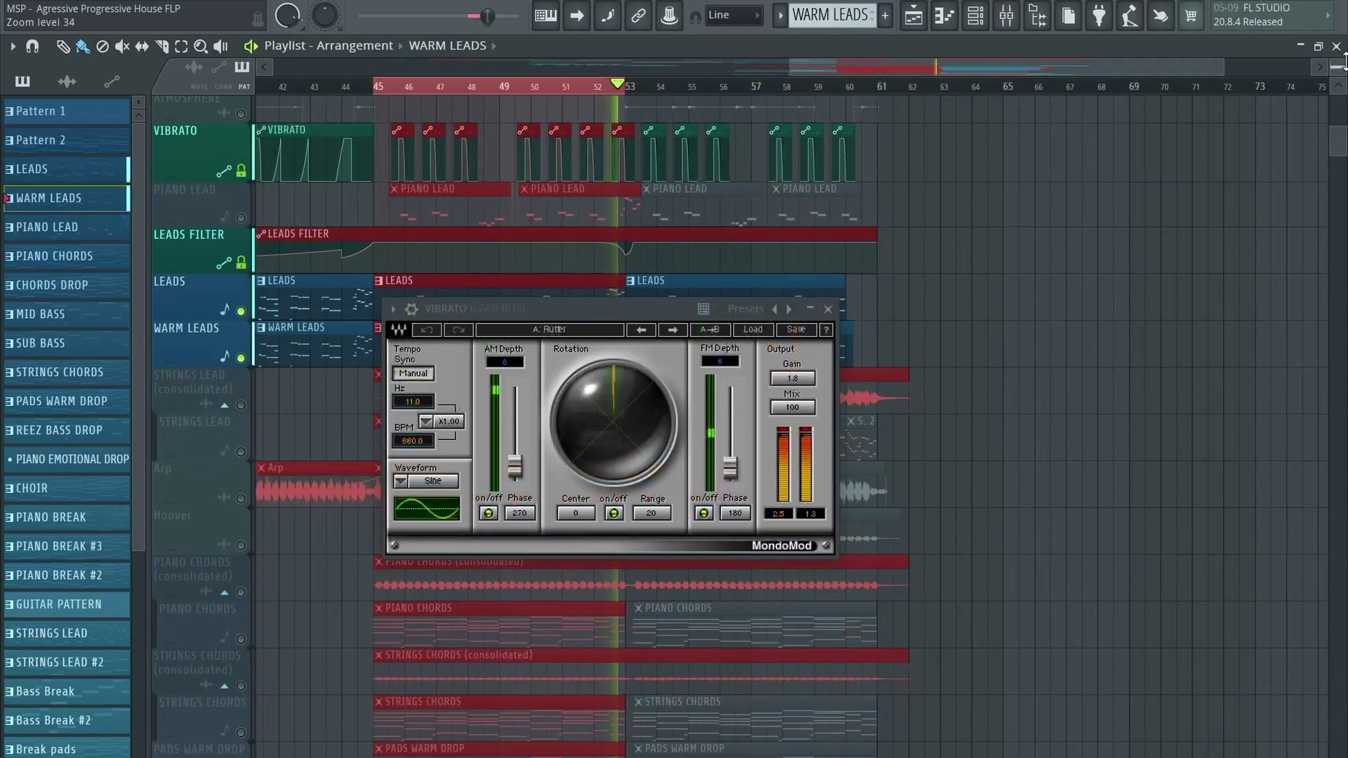
left_click(827, 309)
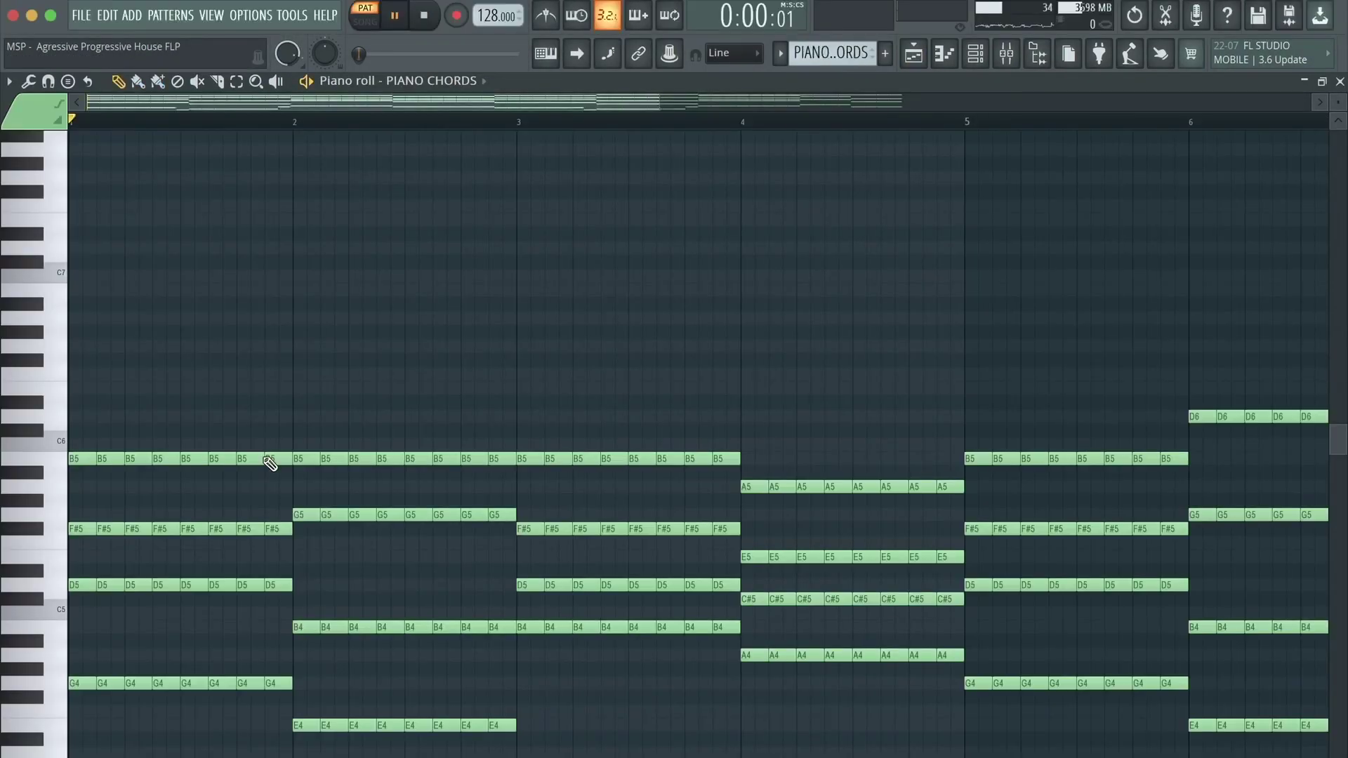
Examine the whole PIANO CHORDS progression in the piano roll, including its low bass notes.
scroll(270, 463, "down", 7)
scroll(270, 463, "up", 3)
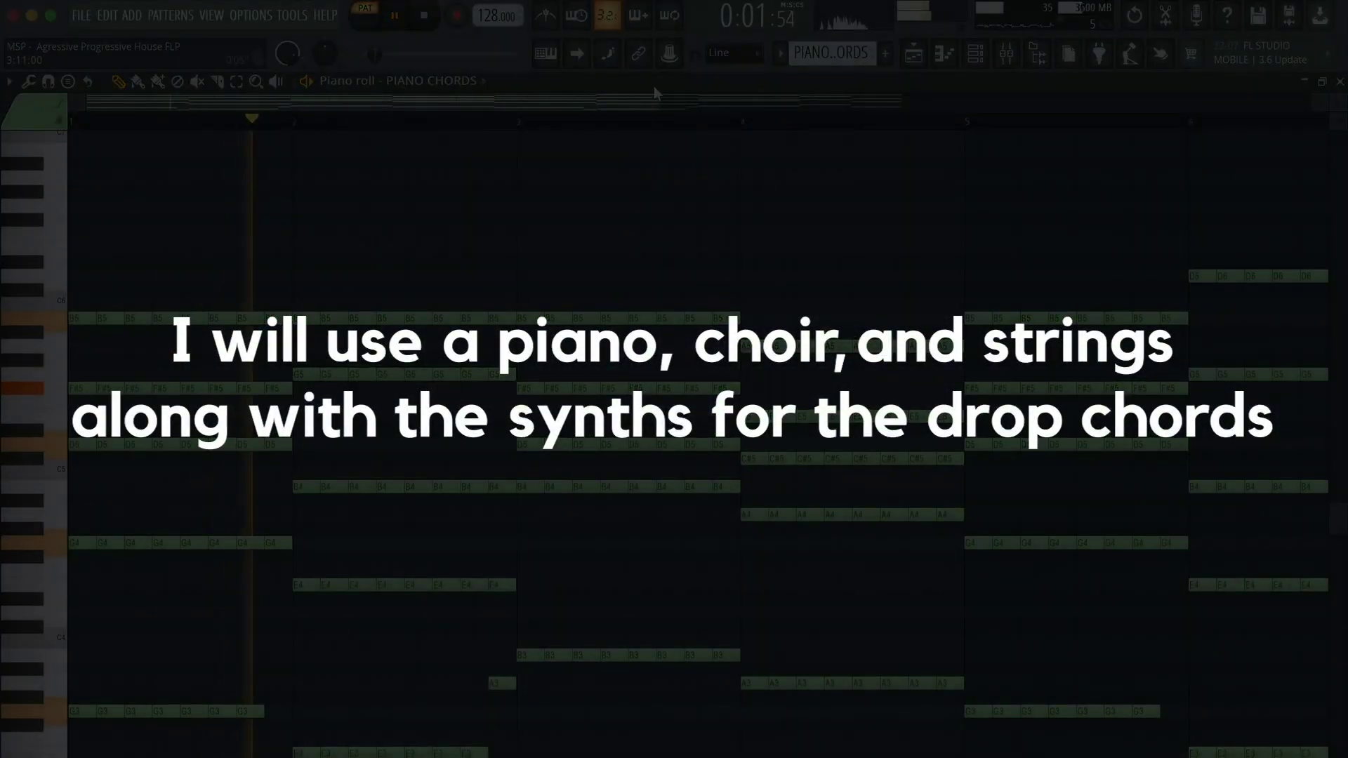
left_click_drag(661, 97, 1139, 139)
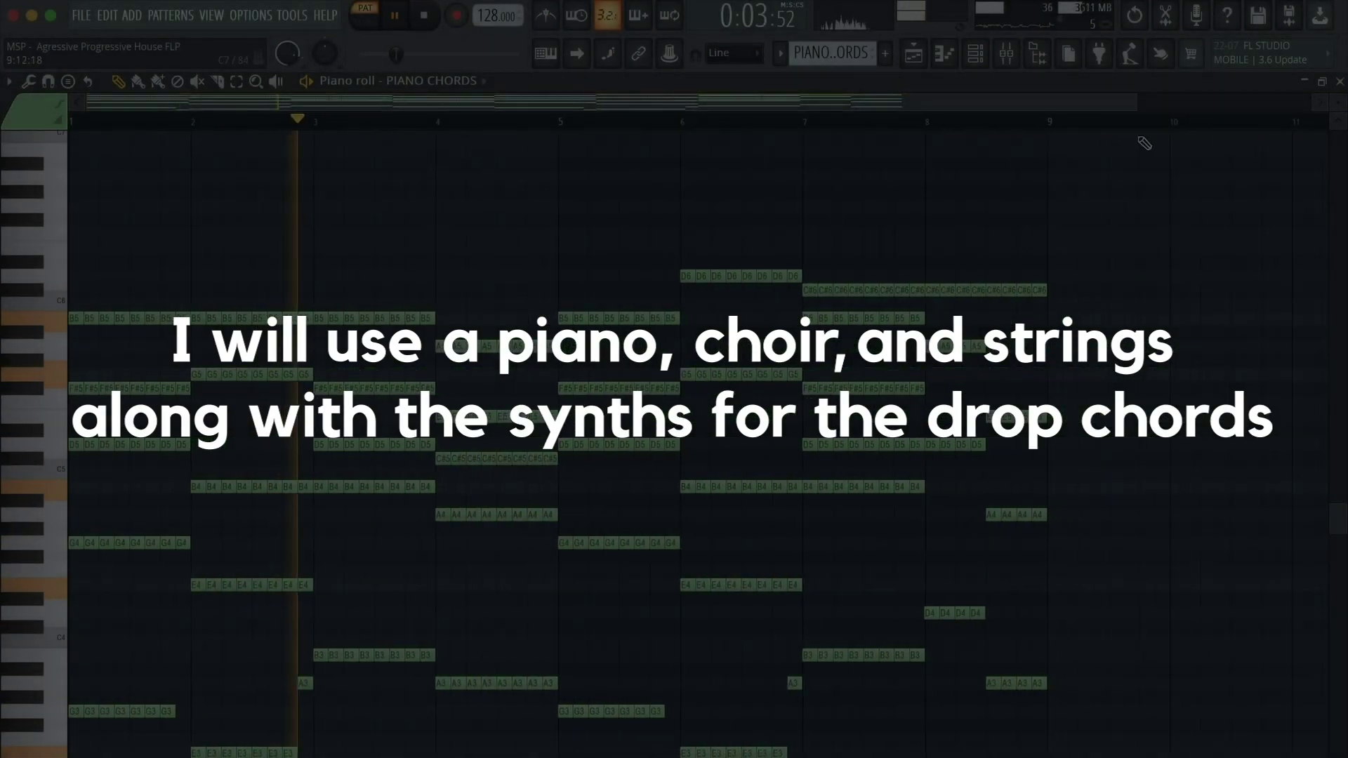
scroll(943, 391, "down", 3)
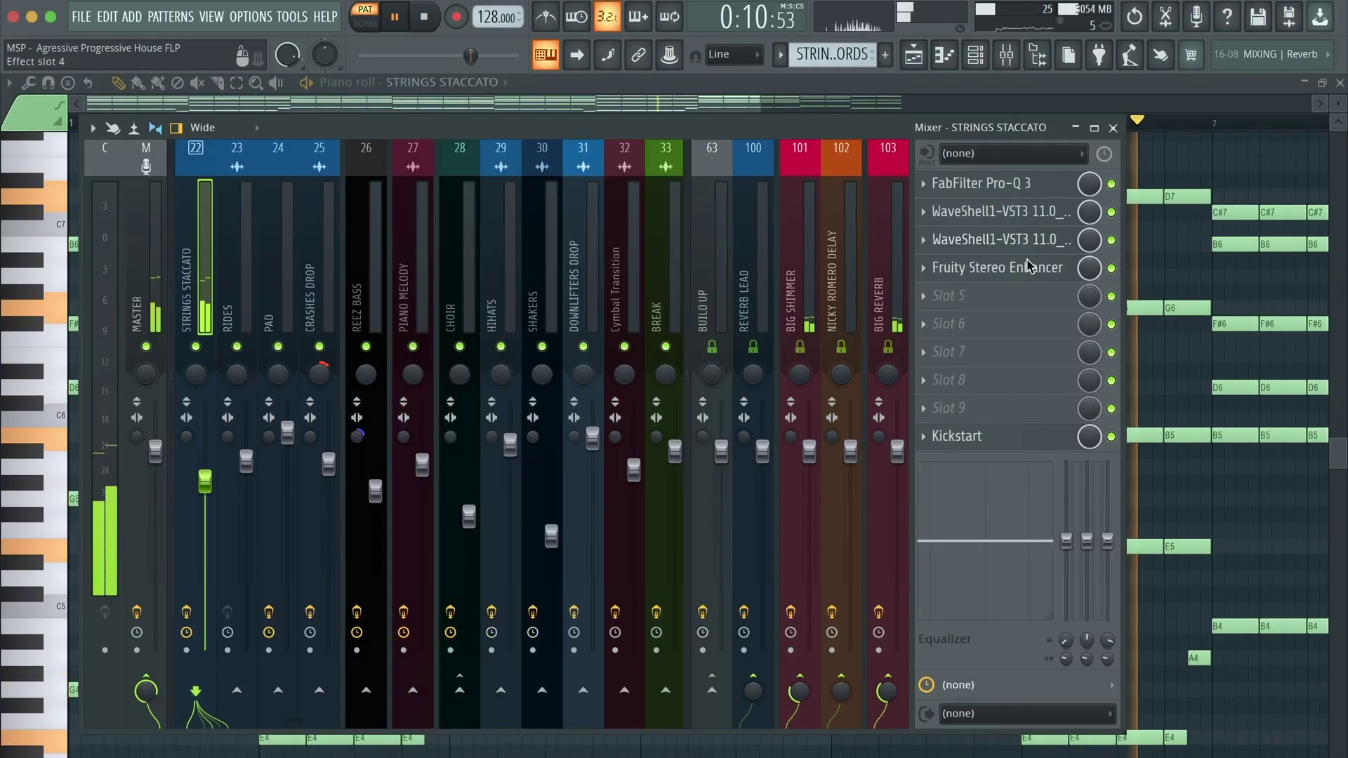
Check Fruity Stereo Enhancer on the STRINGS STACCATO mixer track and examine the CHORDS notes in the piano roll.
left_click(1030, 267)
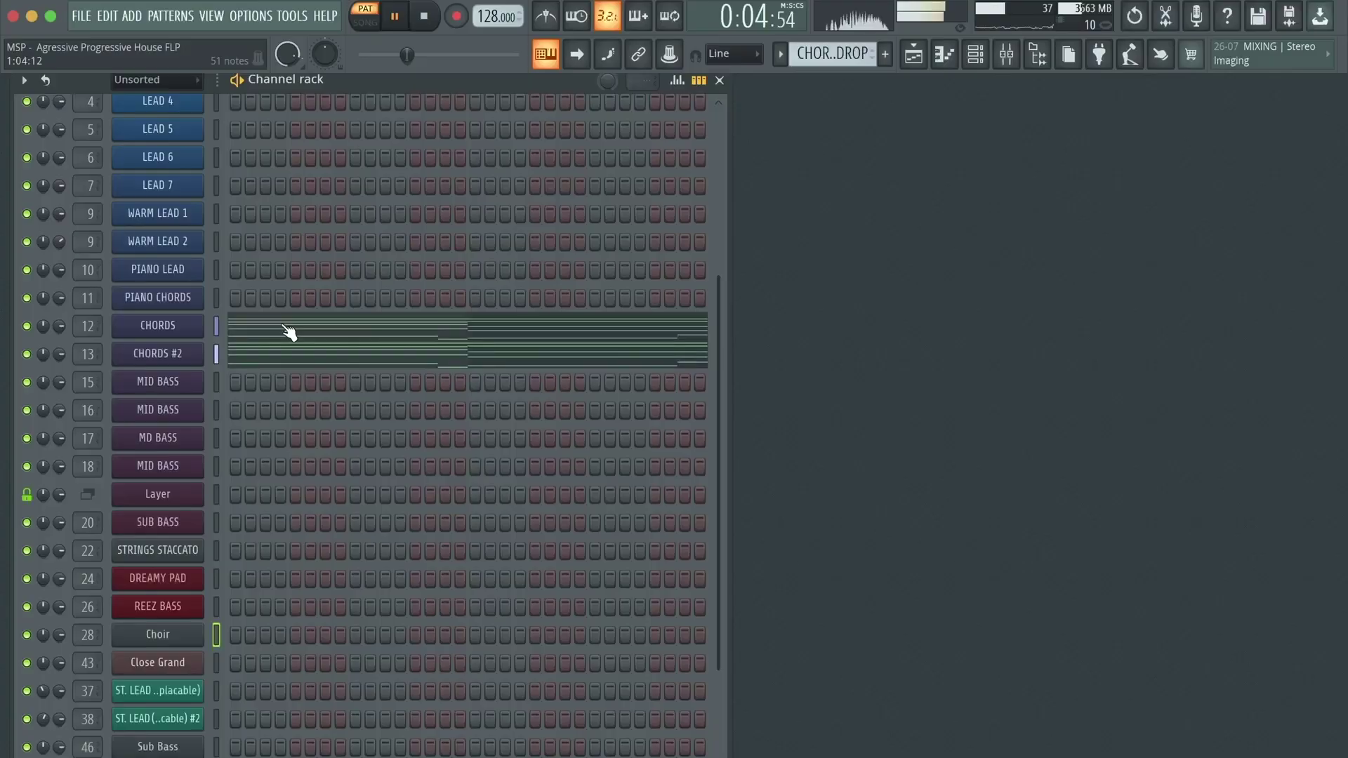
left_click(298, 353)
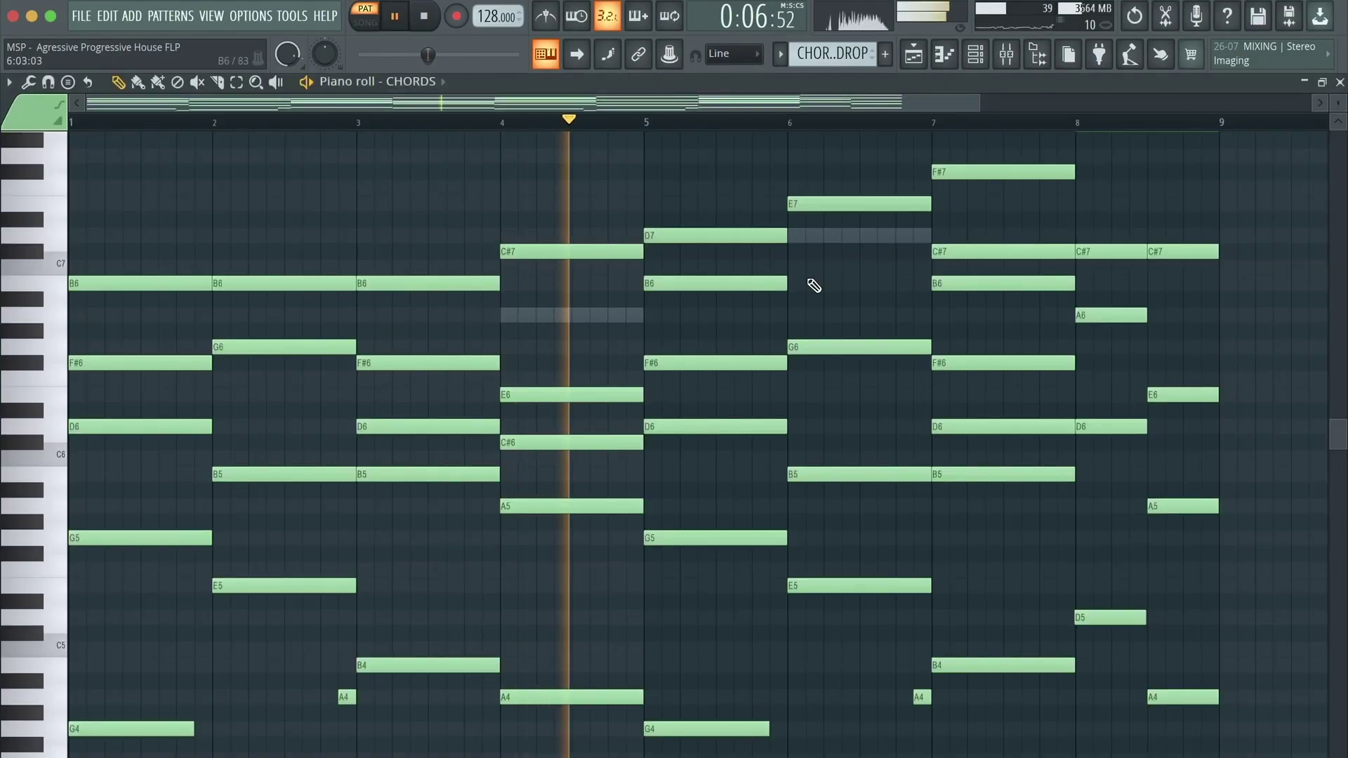
scroll(813, 286, "down", 2)
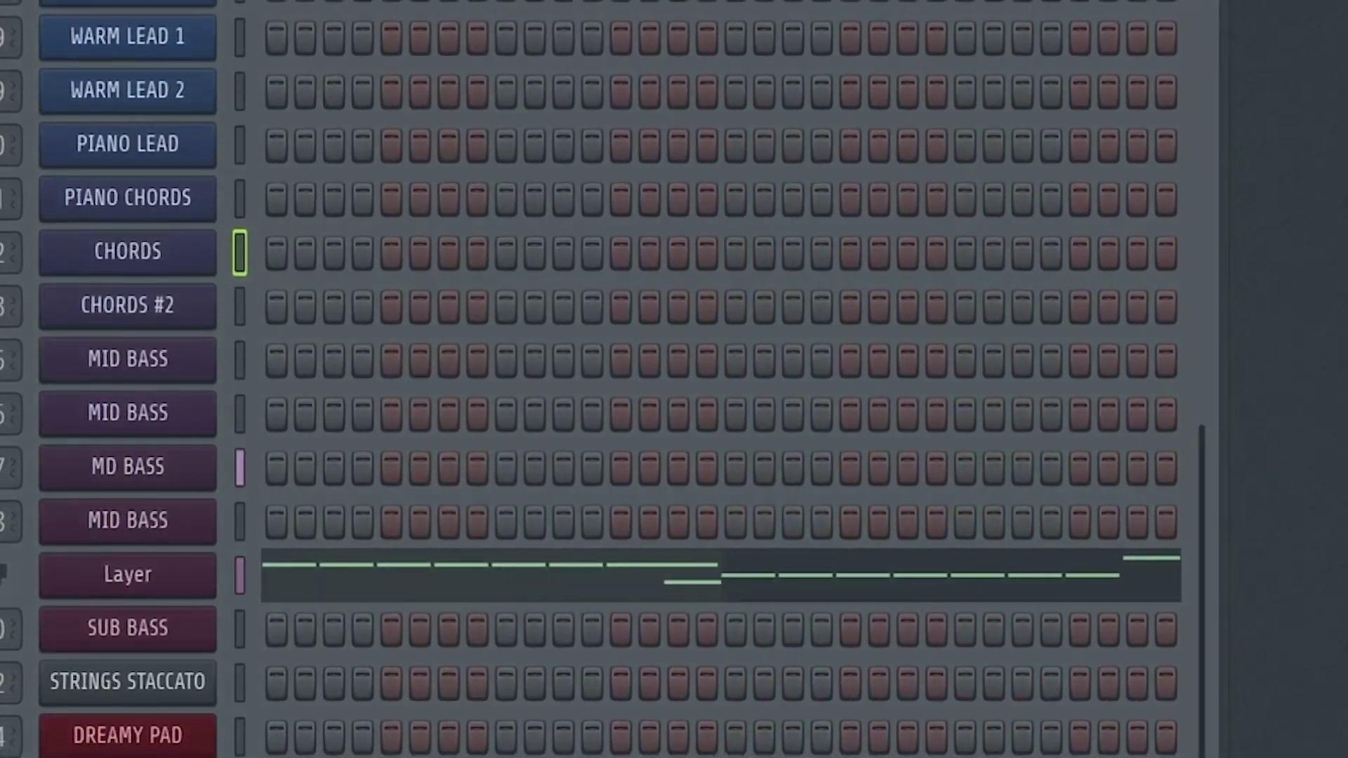
Open a MID BASS channel, then inspect and close FabFilter Pro-Q 3 and OTT on the MID BASS bus.
left_click(124, 532)
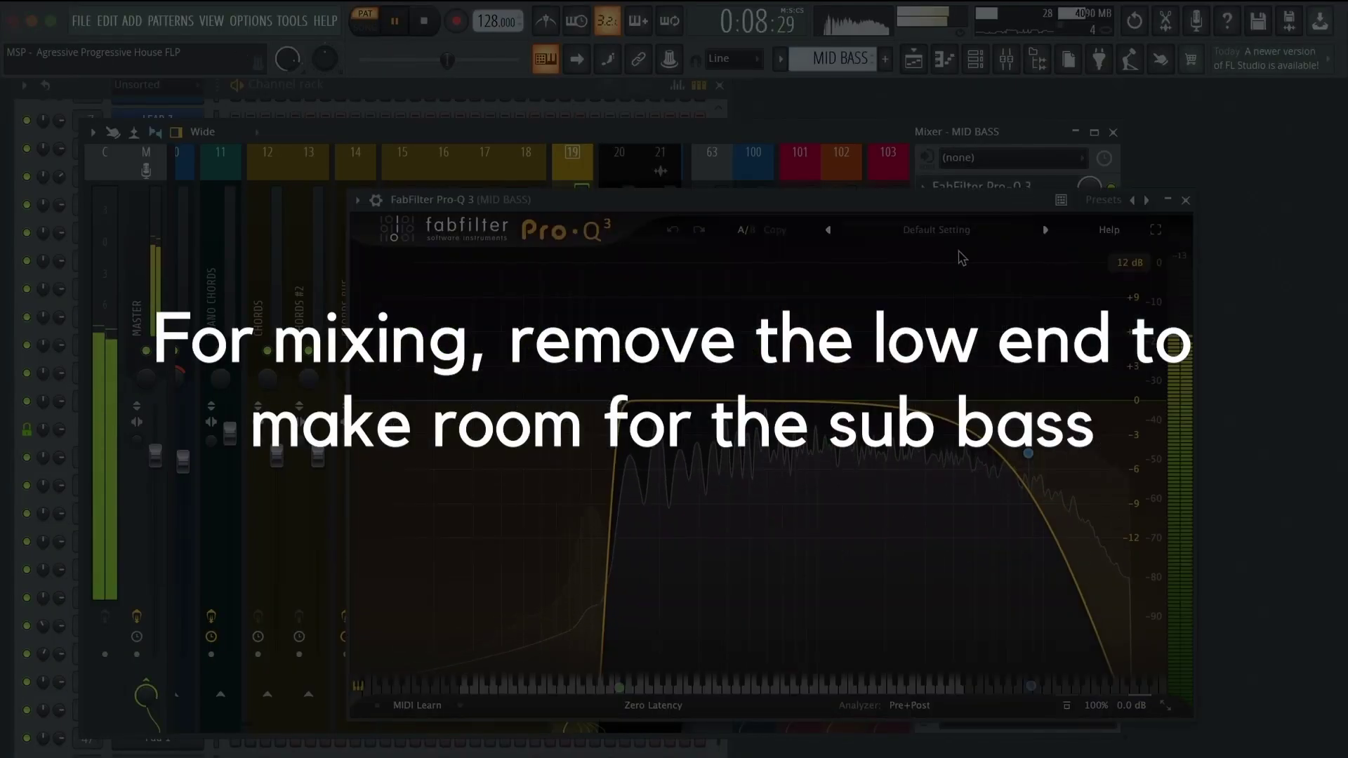
left_click_drag(947, 205, 894, 283)
left_click(1008, 210)
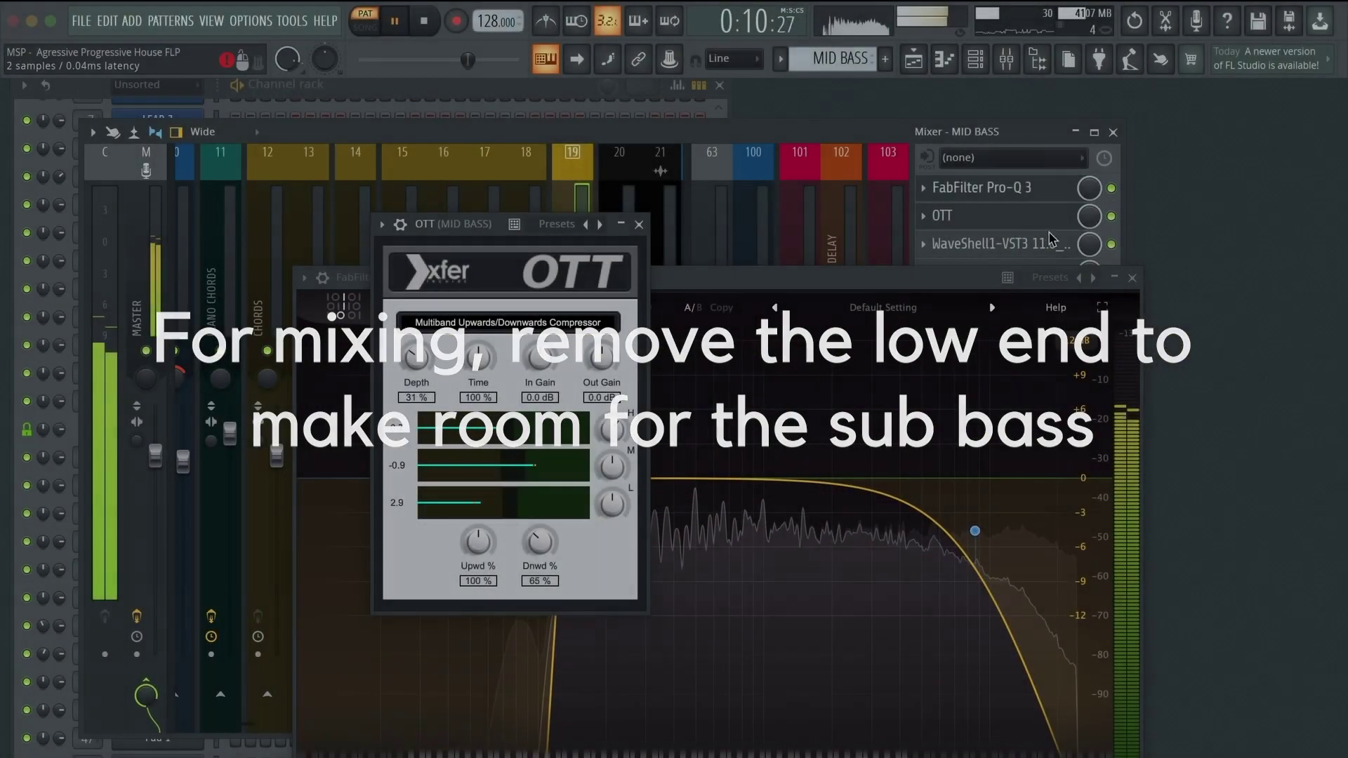
left_click(1132, 278)
left_click(1044, 189)
left_click(1025, 222)
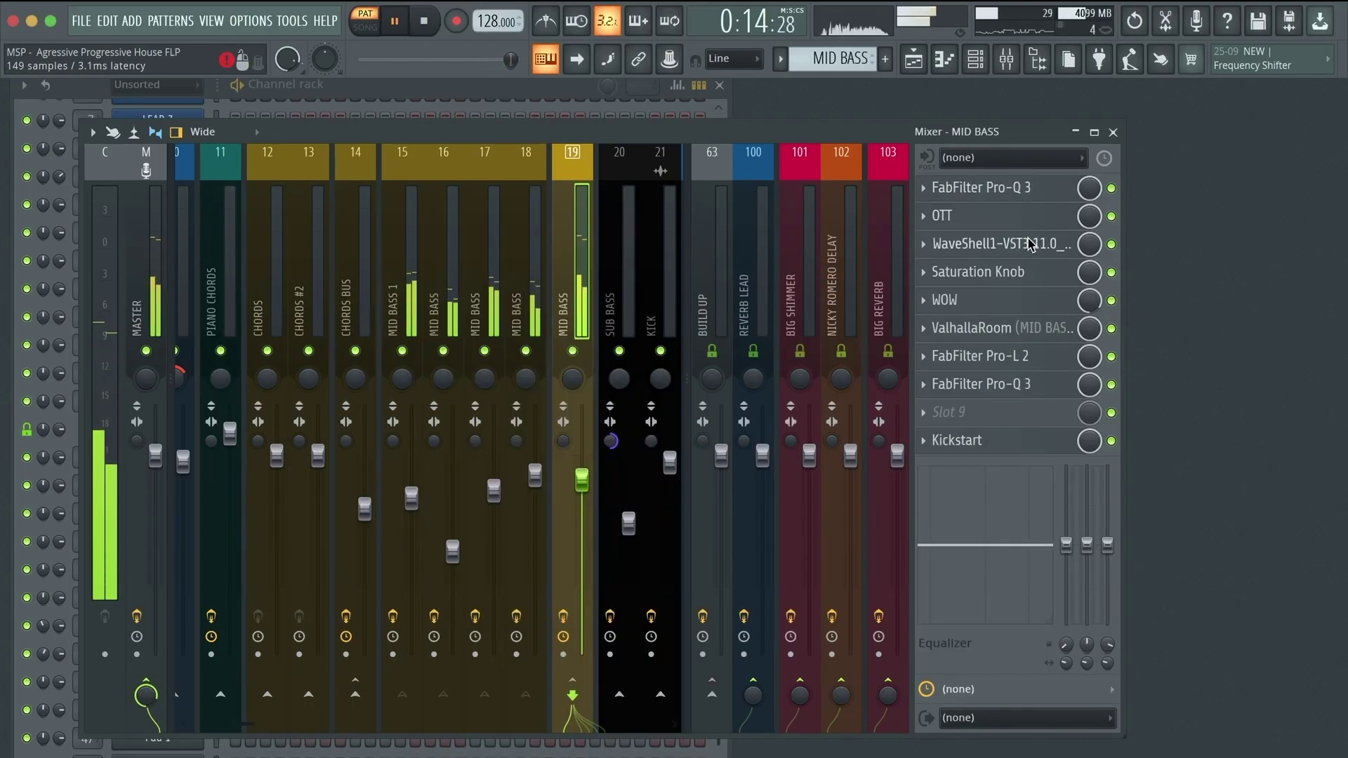
Inspect the PuigTec equalizer and the Saturation Knob (FabFilter Saturn 2) on the MID BASS bus, closing each plugin.
left_click(1031, 244)
left_click_drag(1011, 252, 778, 259)
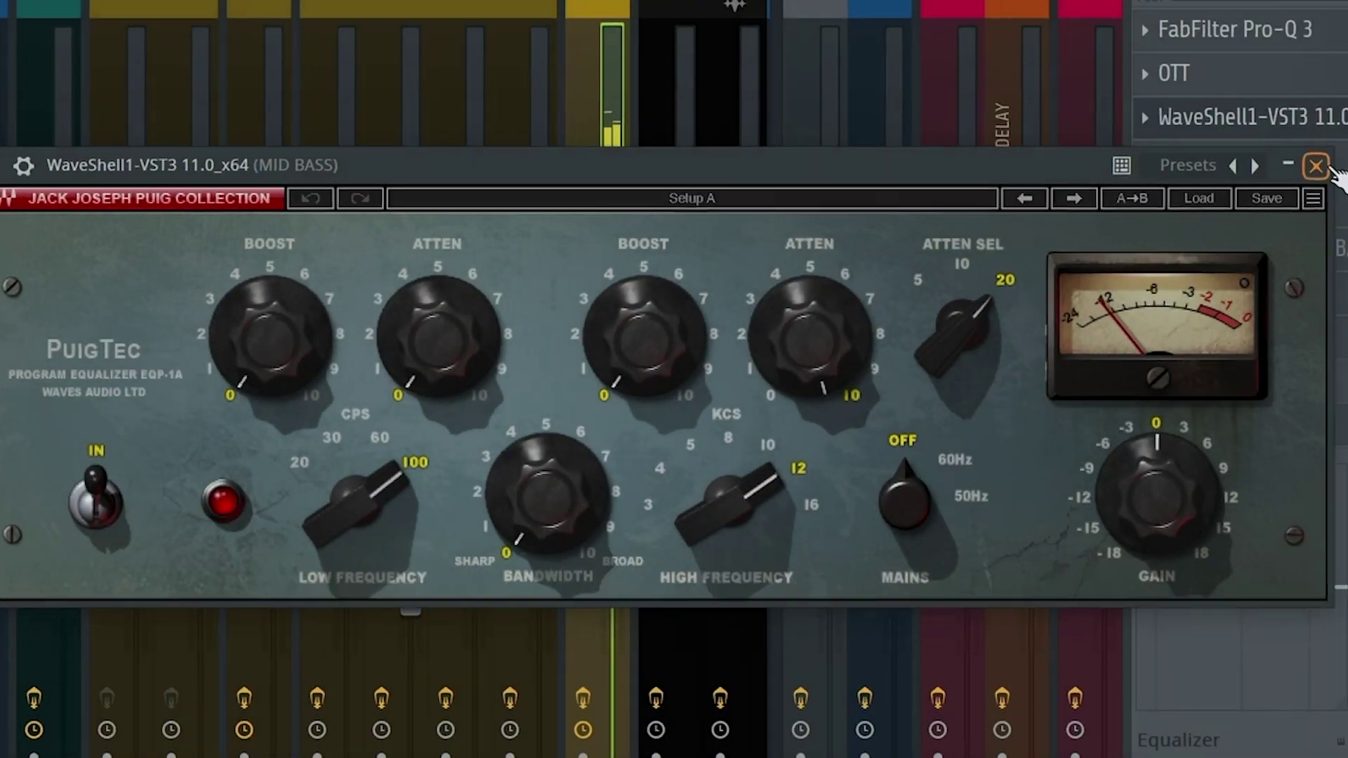
left_click(1332, 169)
left_click(1043, 274)
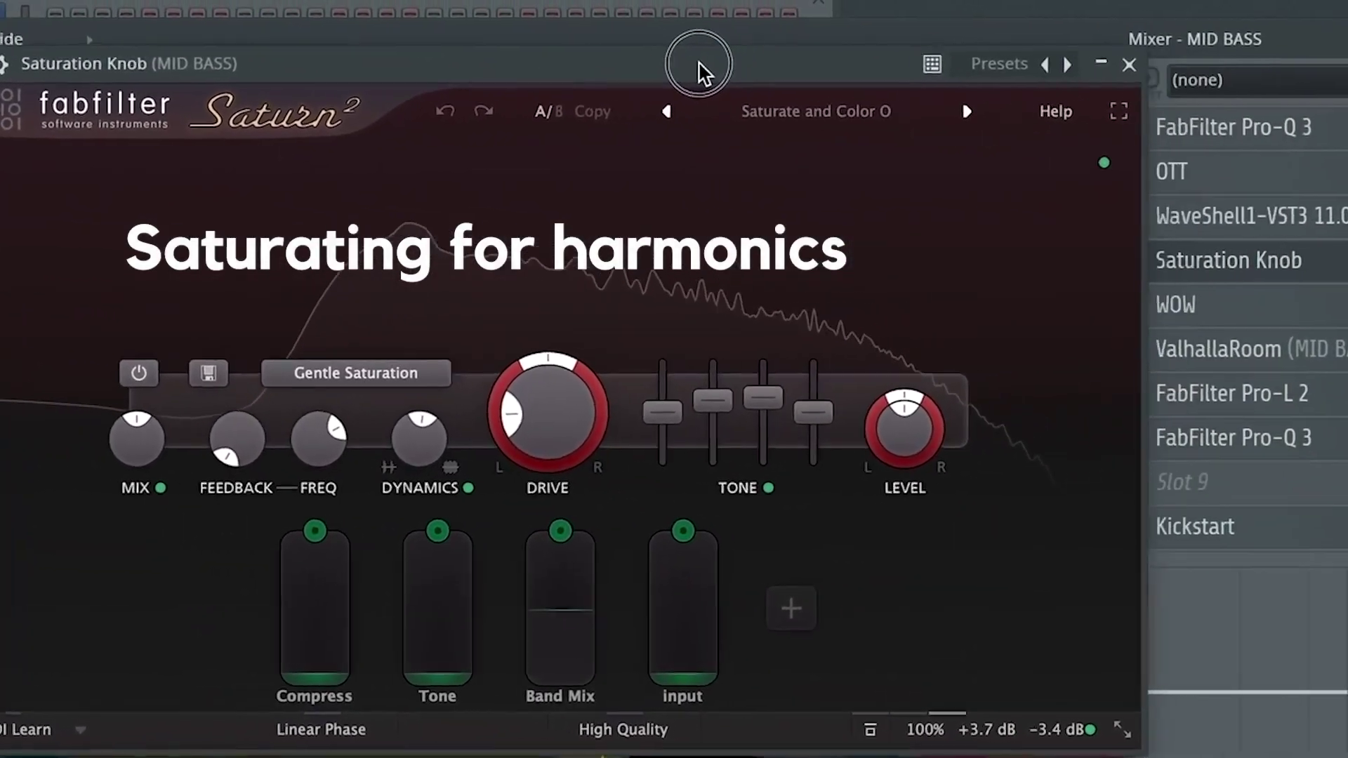
left_click(1158, 71)
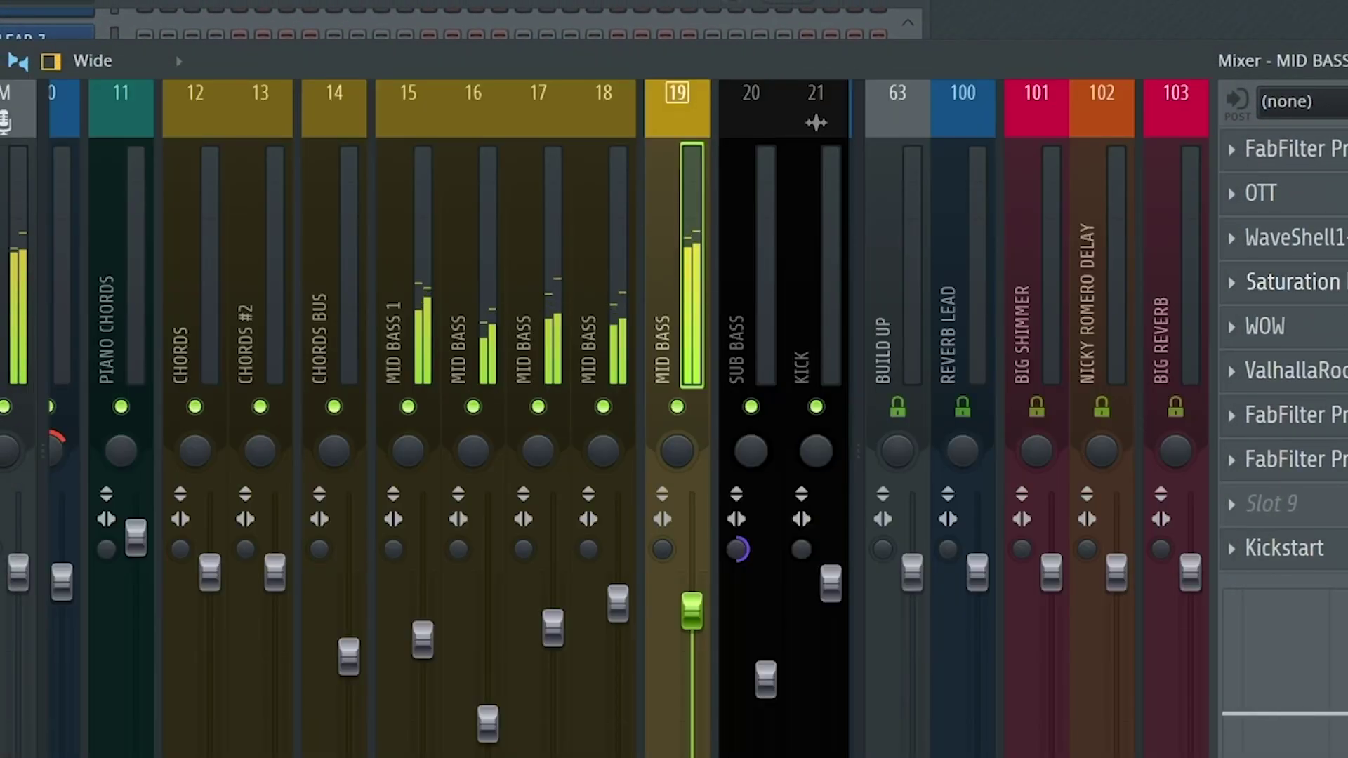
Open ValhallaRoom on the MID BASS bus, adjust its reverb mix, and close the plugin.
left_click(997, 284)
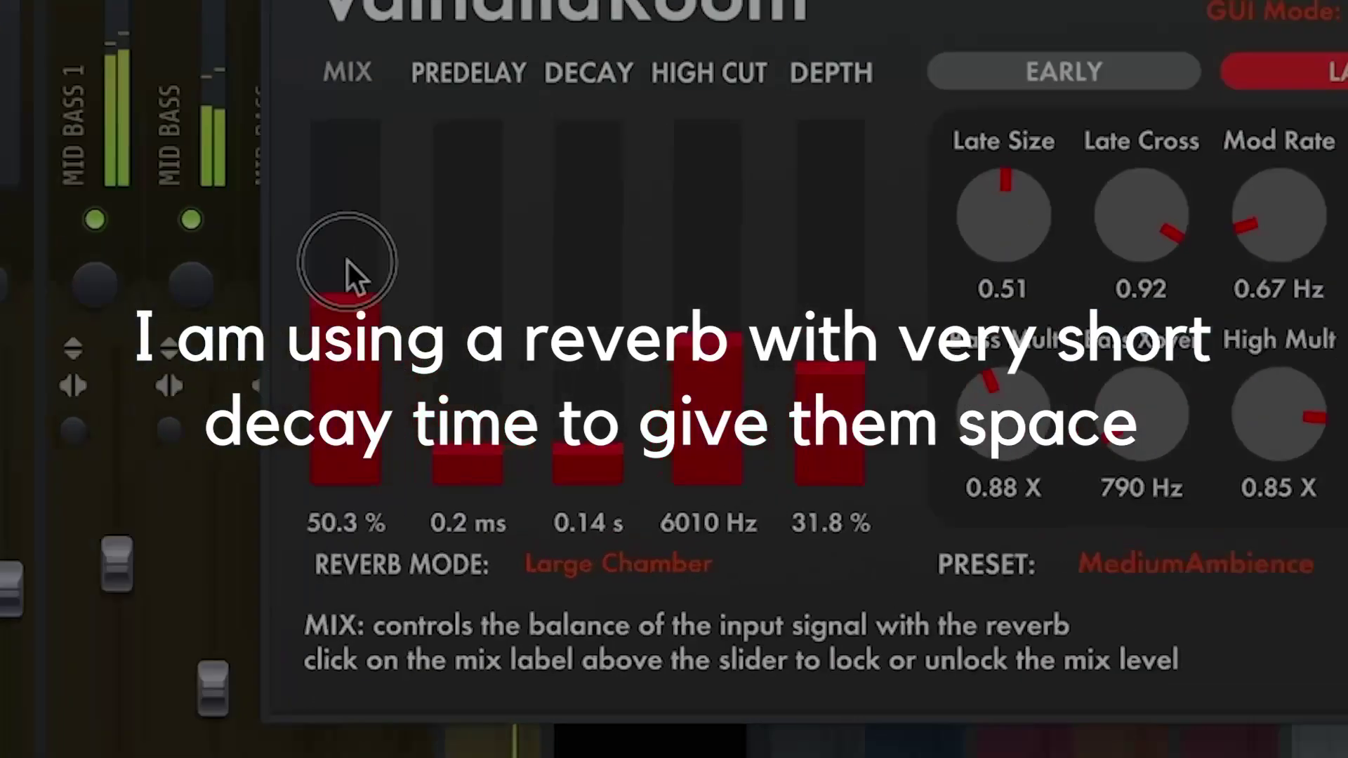
left_click_drag(347, 261, 347, 141)
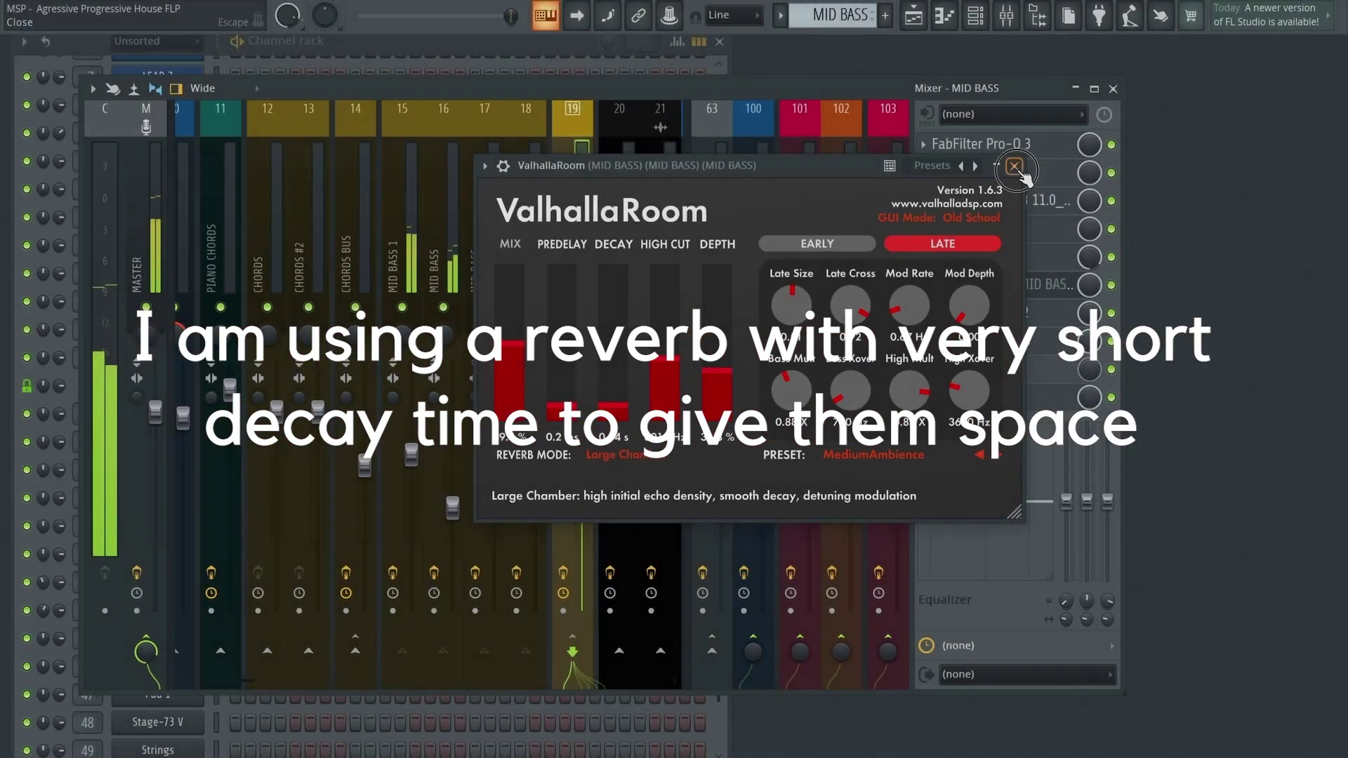
key("Escape")
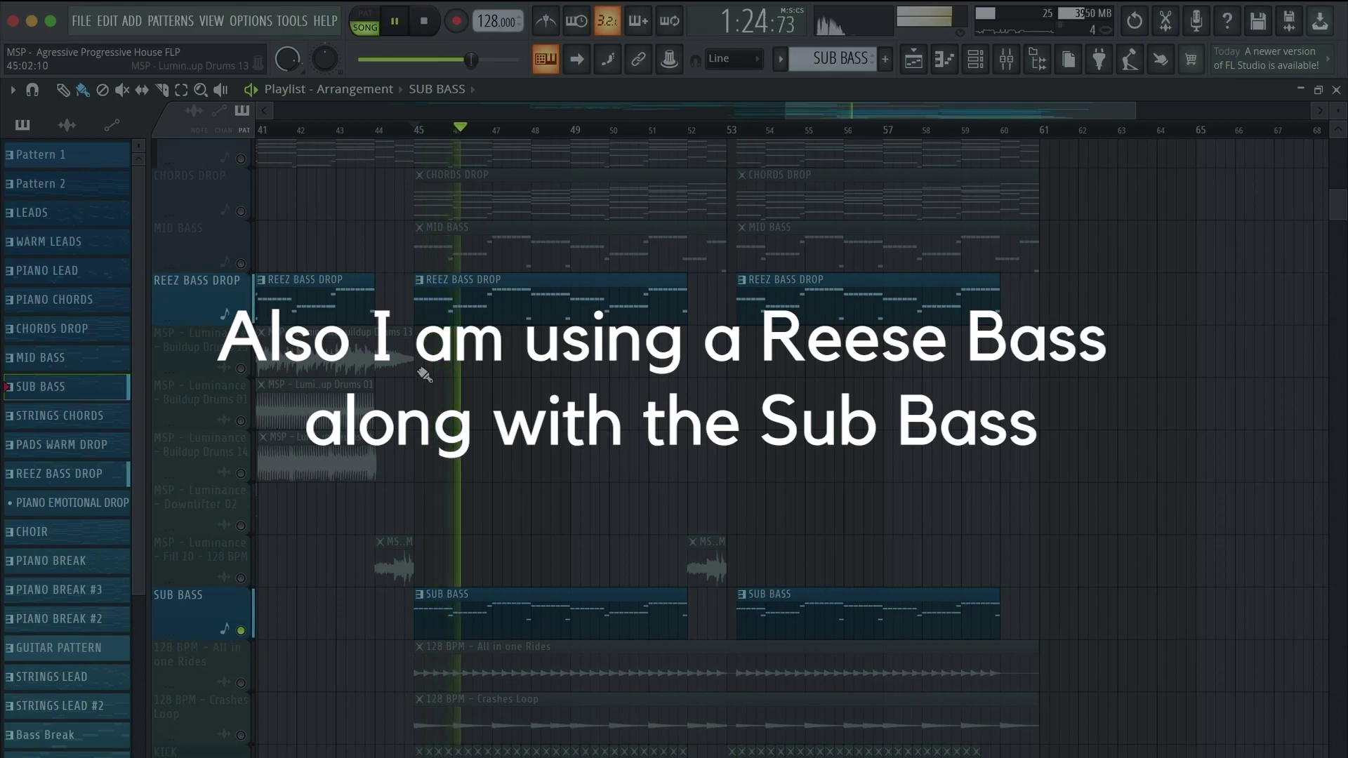
Unmute the MID BASS, CHORDS DROP and CHOIR tracks in the playlist above REEZ BASS DROP.
scroll(425, 374, "up", 2)
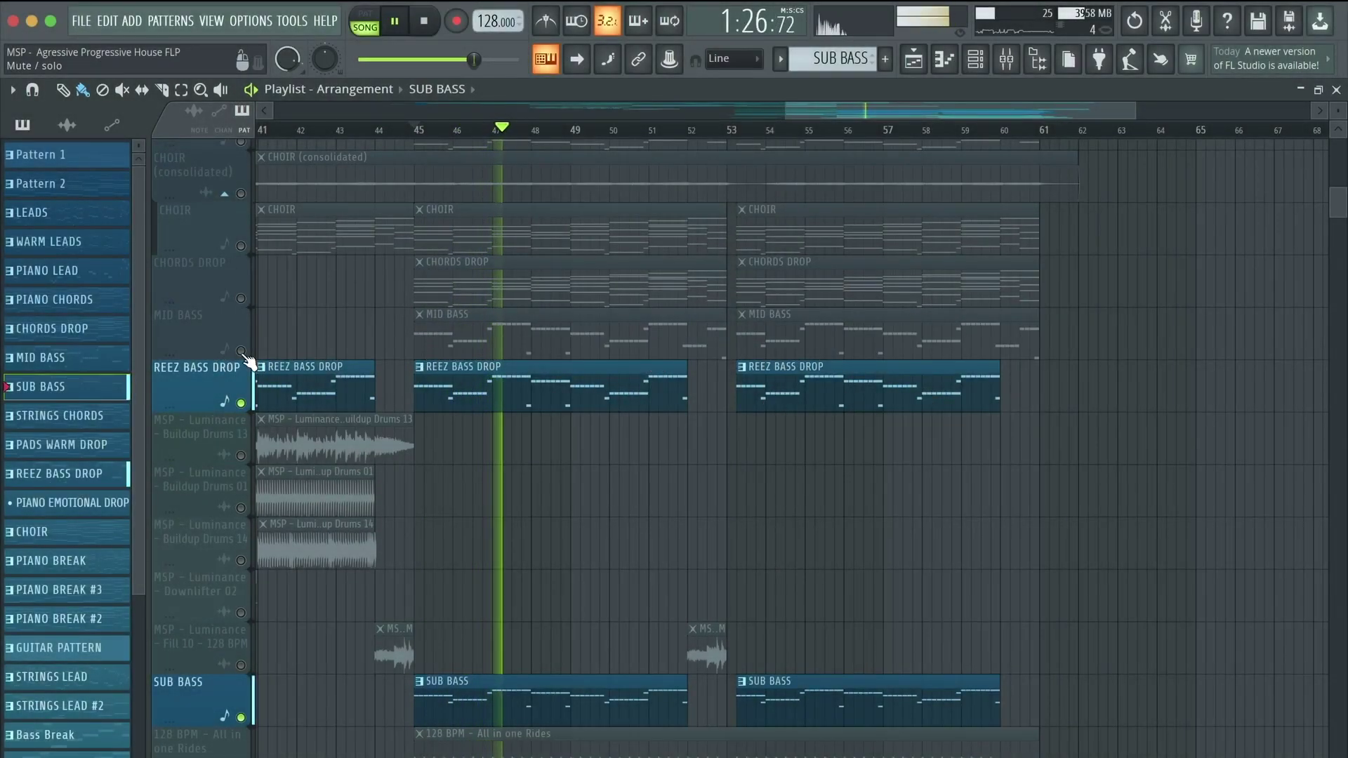
scroll(249, 360, "up", 1)
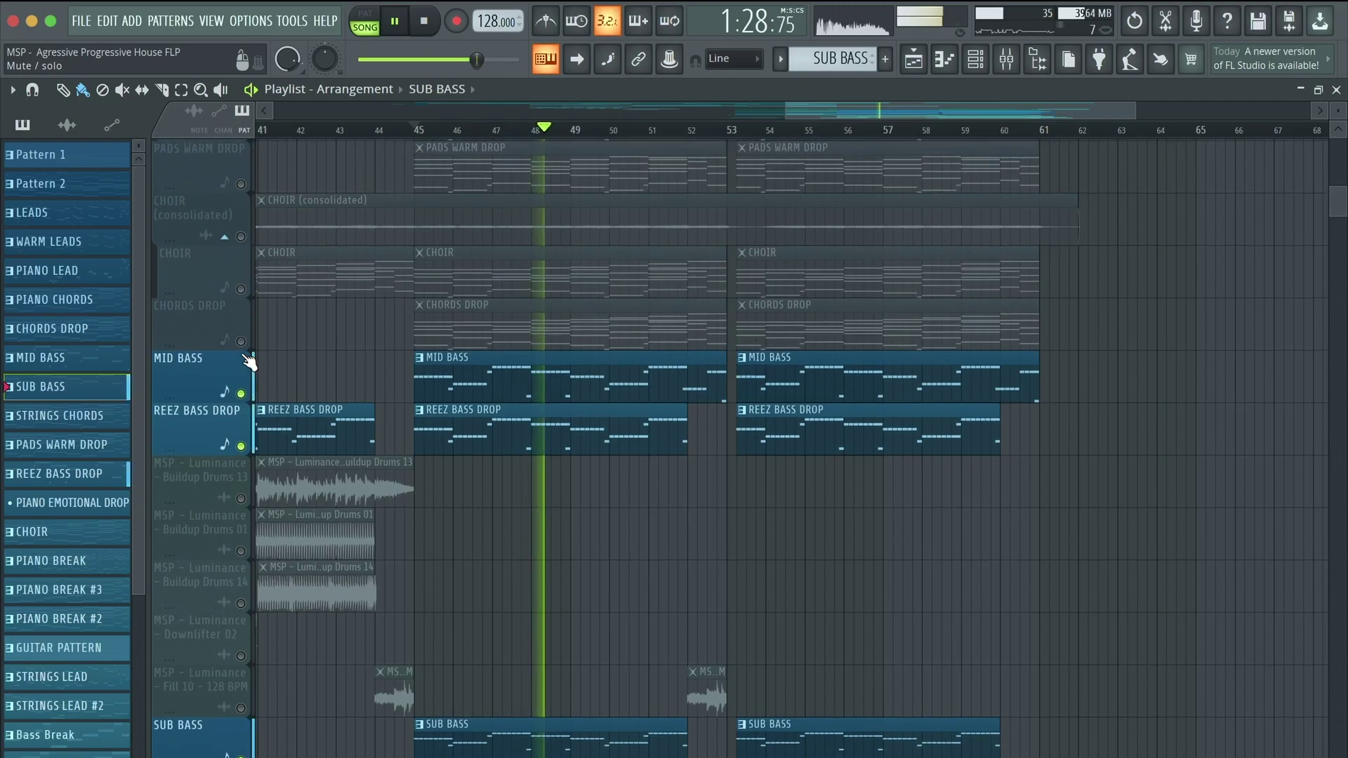
scroll(249, 289, "up", 4)
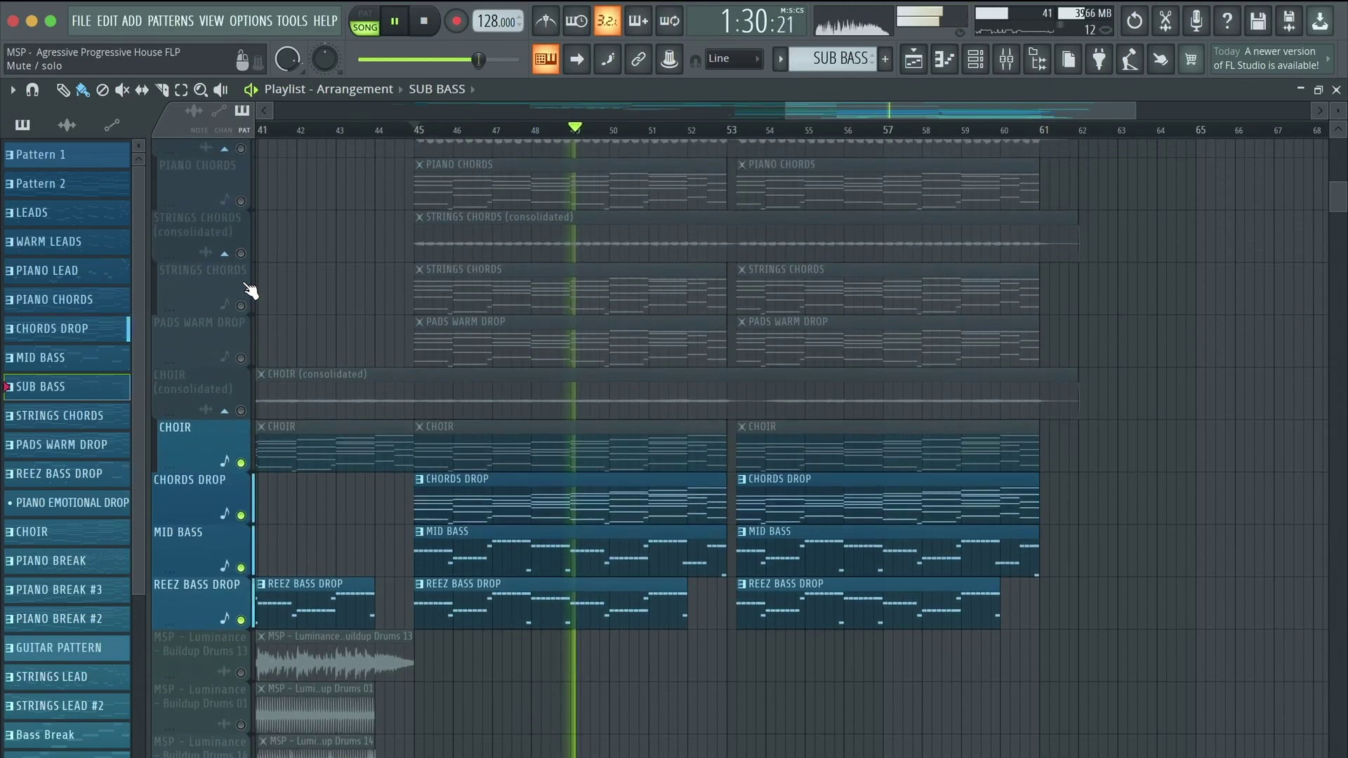
Unmute the CHOIR (consolidated), PADS WARM DROP, STRINGS CHORDS and PIANO CHORDS tracks, including the consolidated chord tracks.
left_click(241, 410)
left_click(240, 358)
left_click(241, 253)
left_click(241, 202)
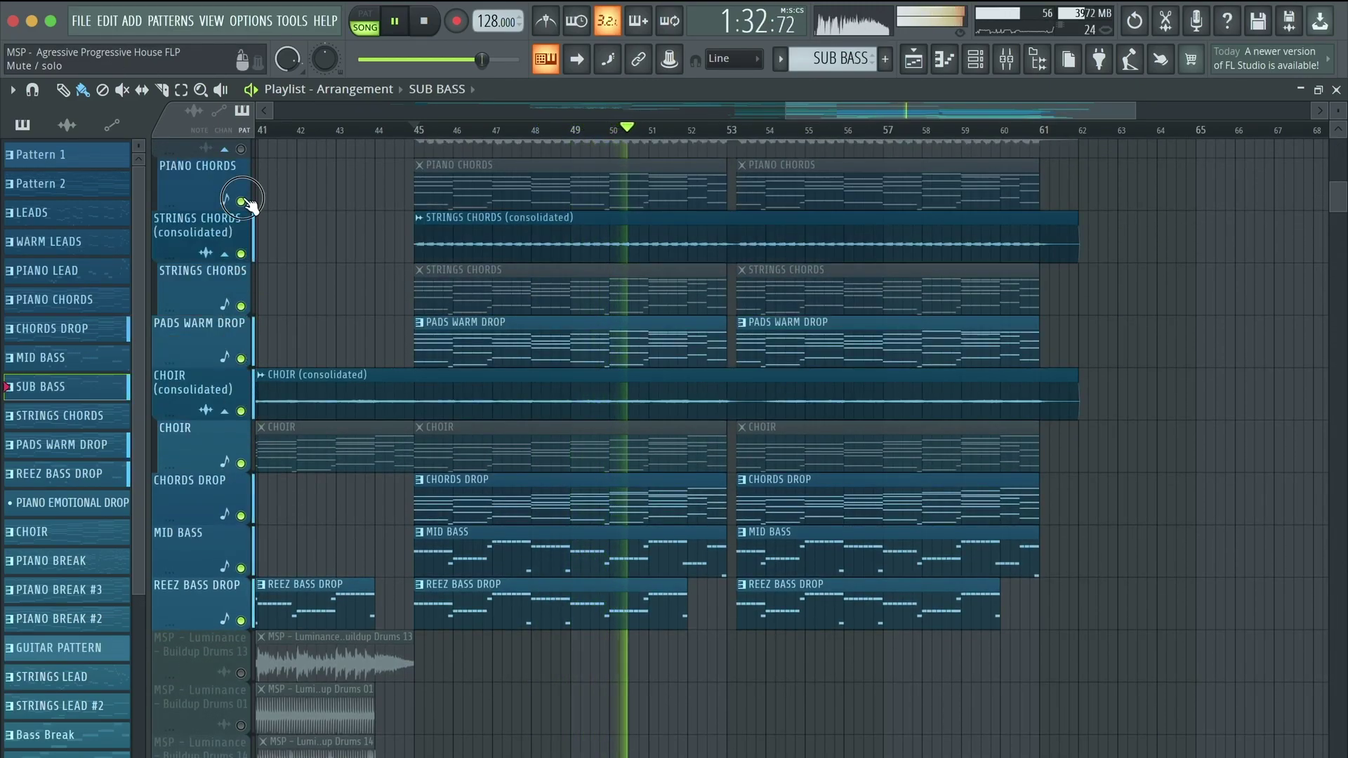
scroll(246, 202, "up", 1)
left_click(241, 202)
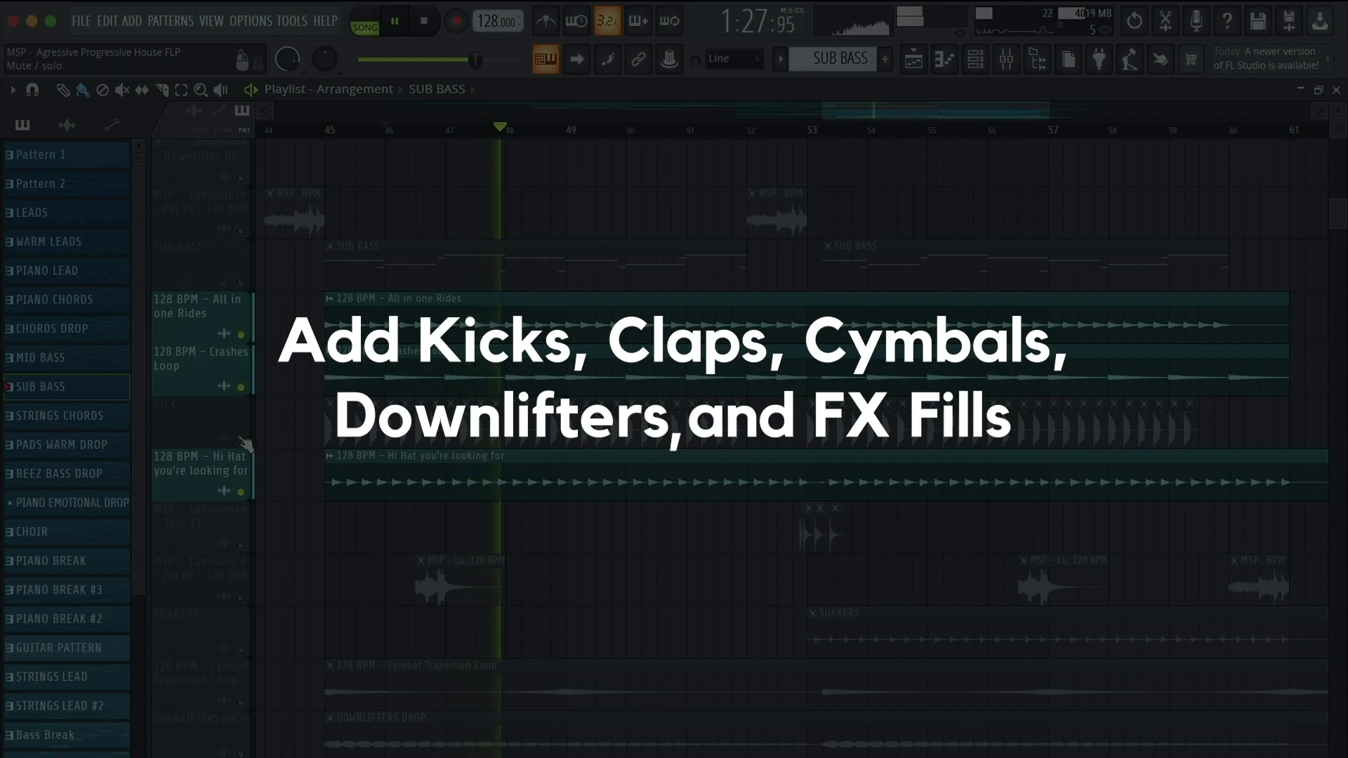
Unmute the kick, tom, fill, shaker, cymbal, downlifter, riser, impact and clap tracks, plus Track 68 with the Kickstart mix level automation.
scroll(558, 567, "down", 3)
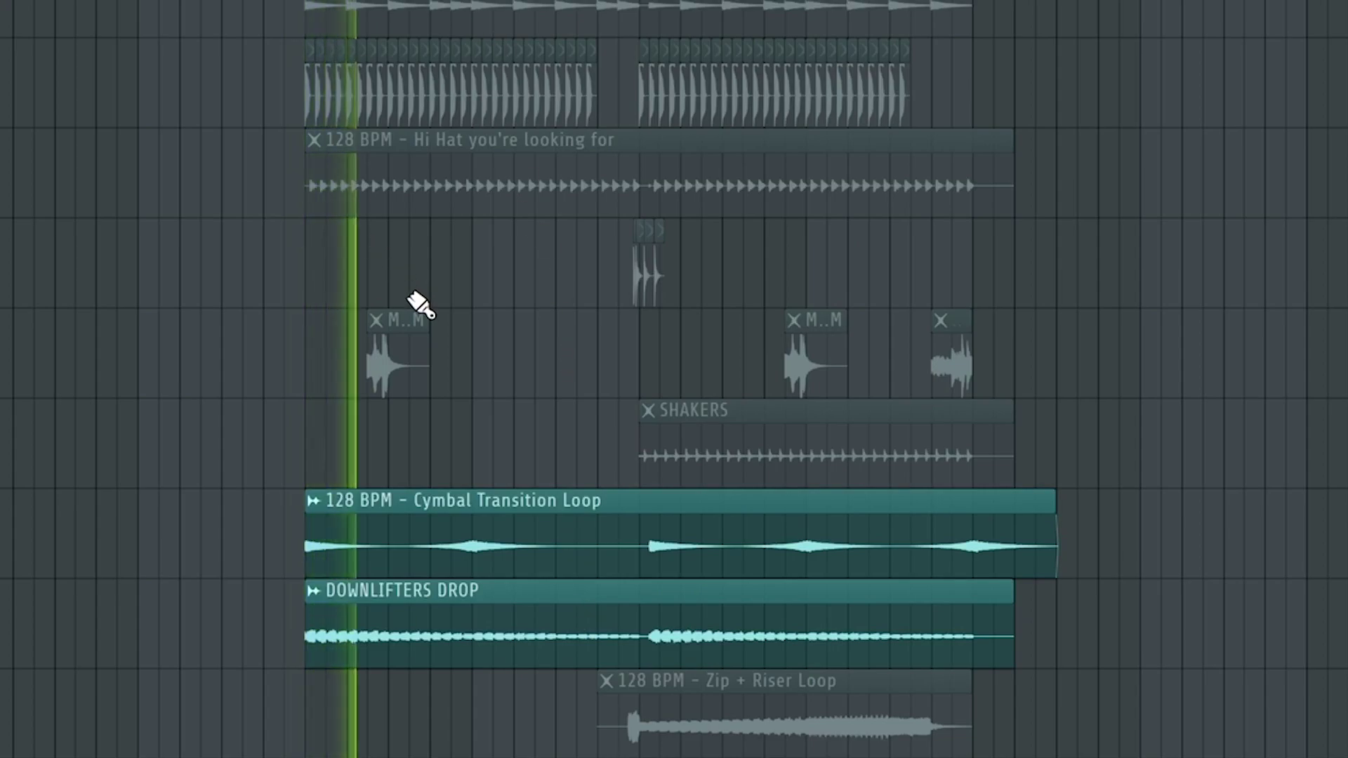
left_click(1, 353)
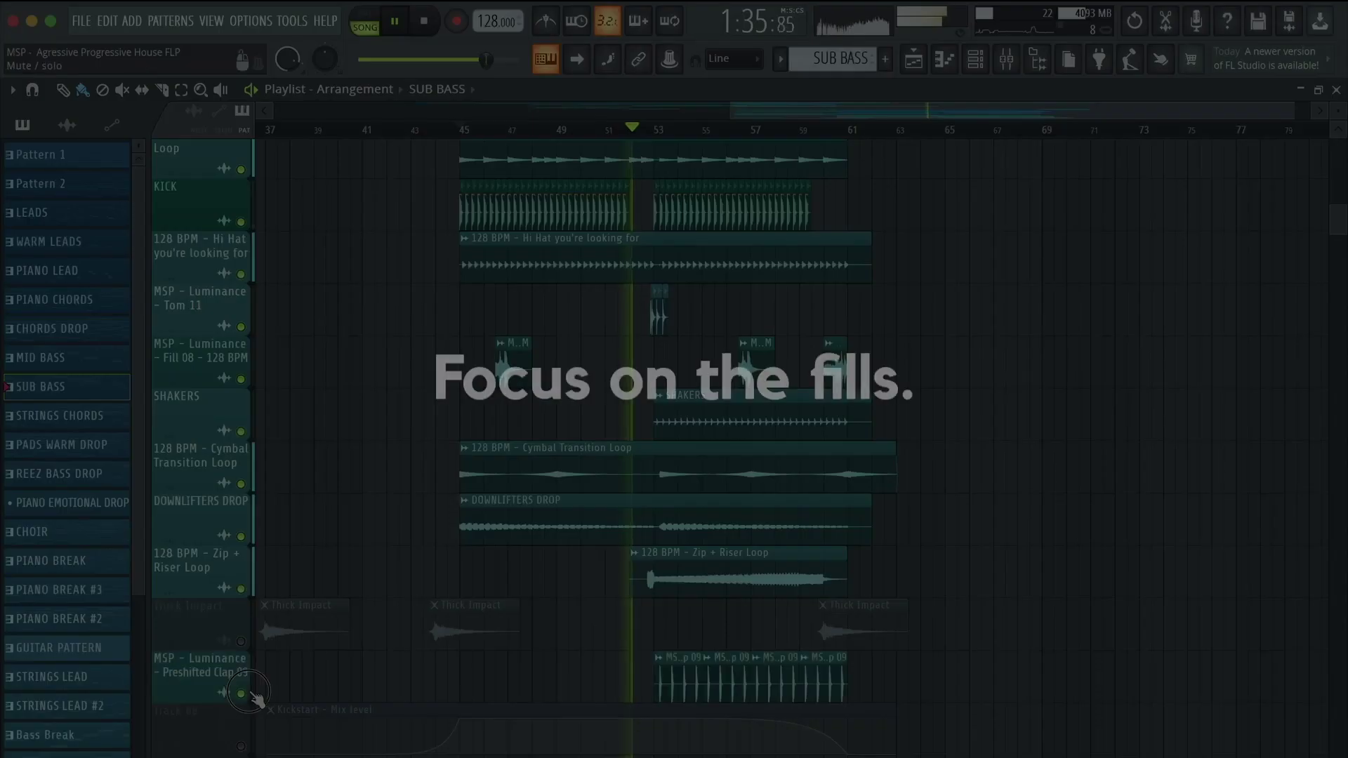
scroll(776, 515, "up", 4)
scroll(777, 517, "down", 3)
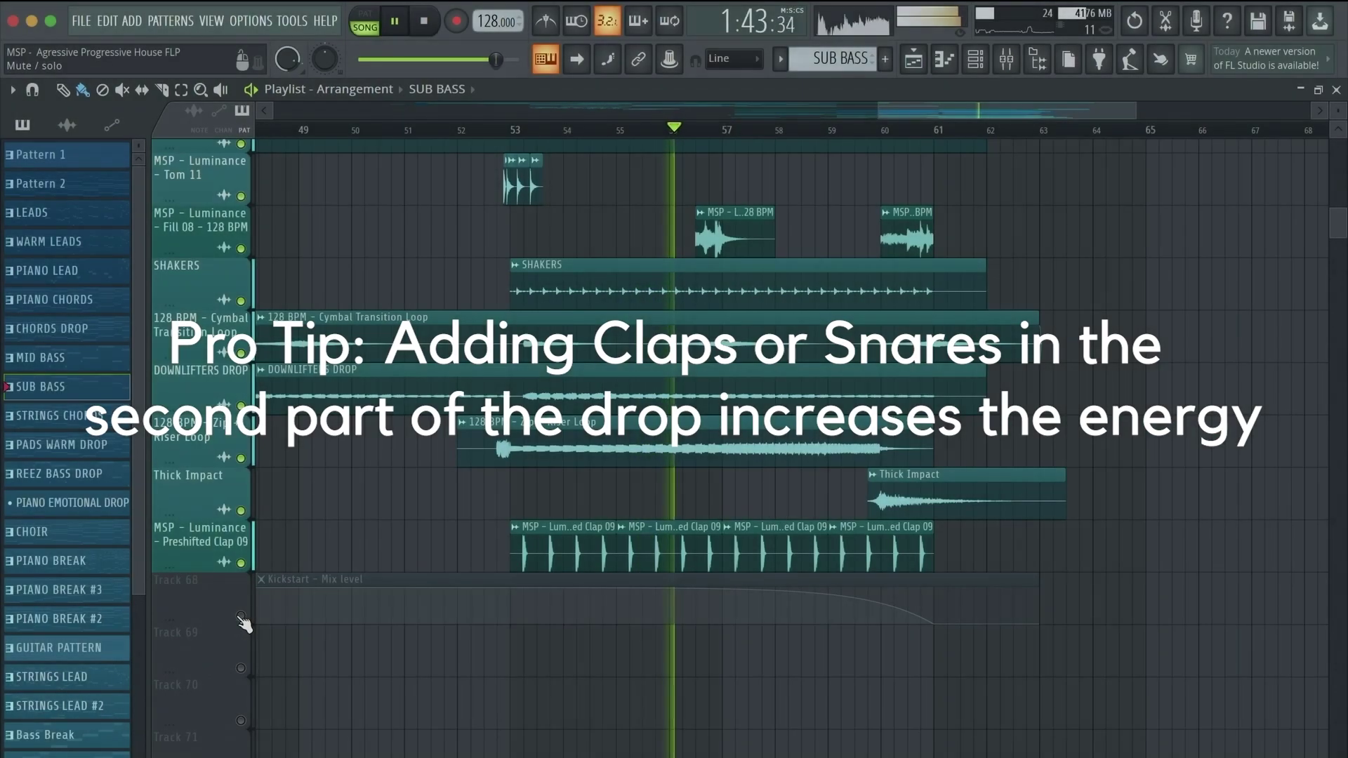
left_click(241, 615)
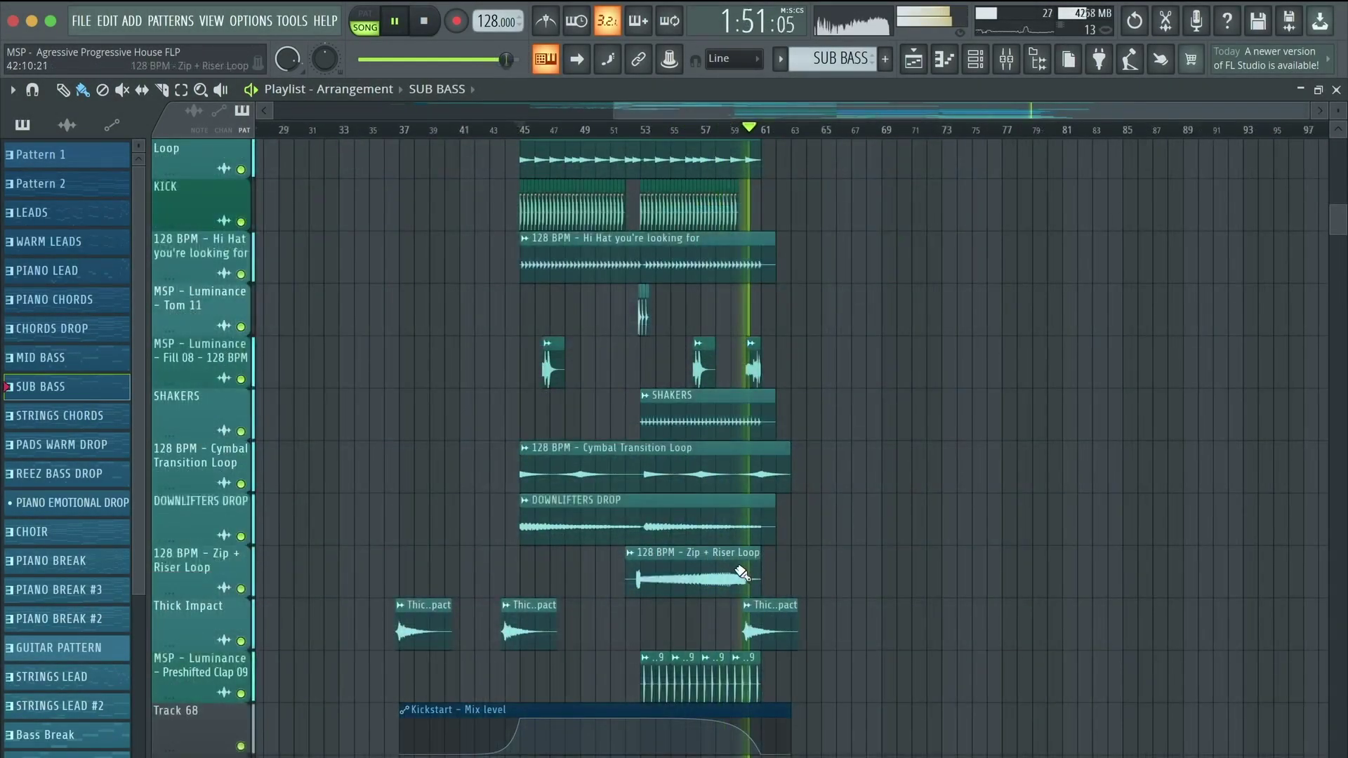
scroll(742, 574, "up", 4)
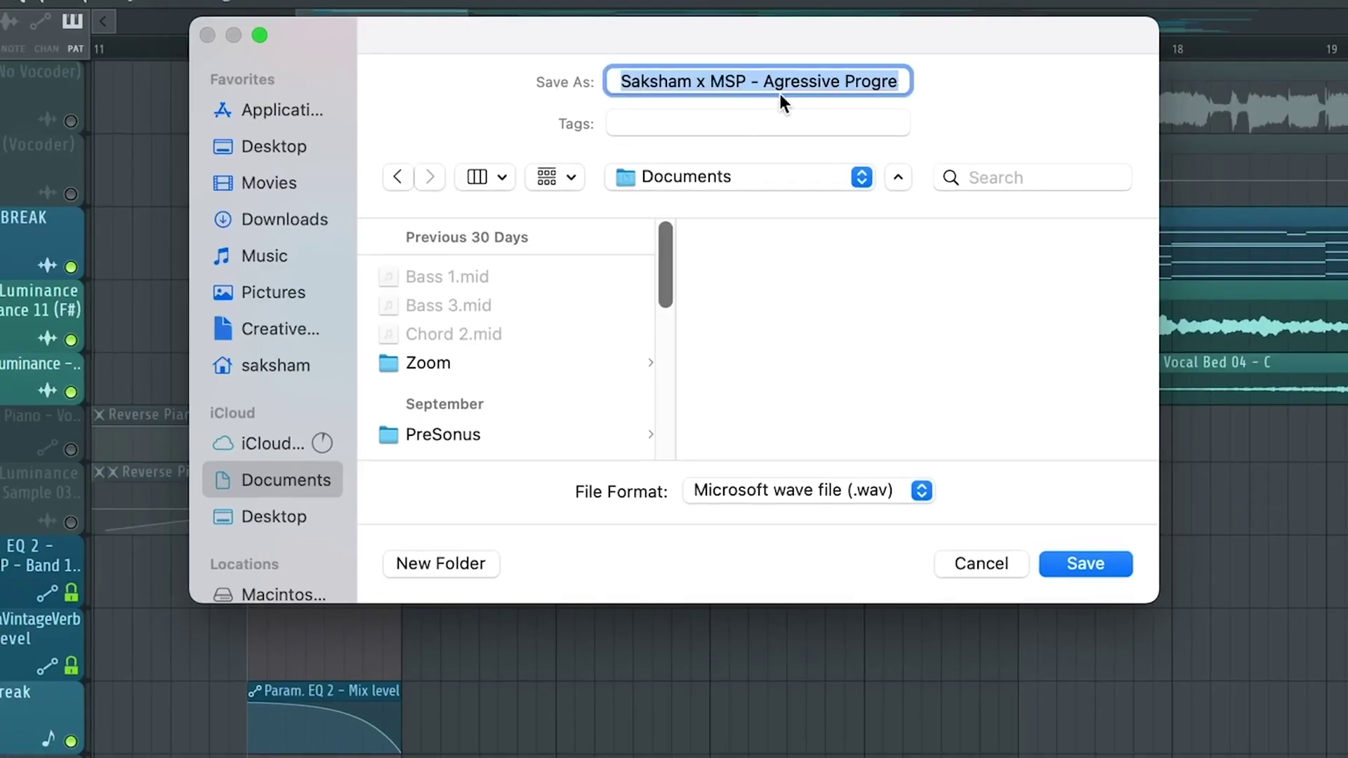
Name the exported WAV file "Piano for rev" in the Documents folder.
key("BackSpace")
type("Pia no for rev")
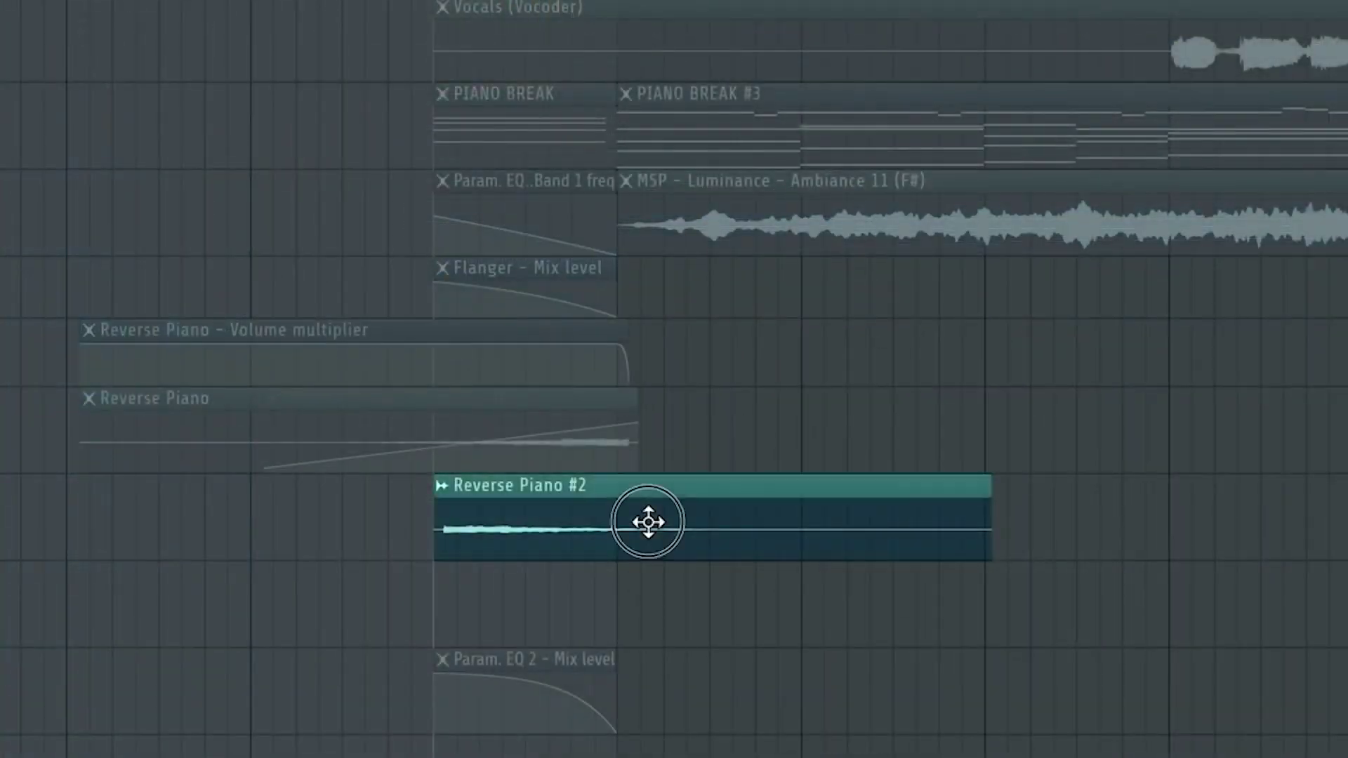
Turn on Reverse for the Reverse Piano #2 sample, close its settings, and delete its clip from the playlist.
double_click(647, 524)
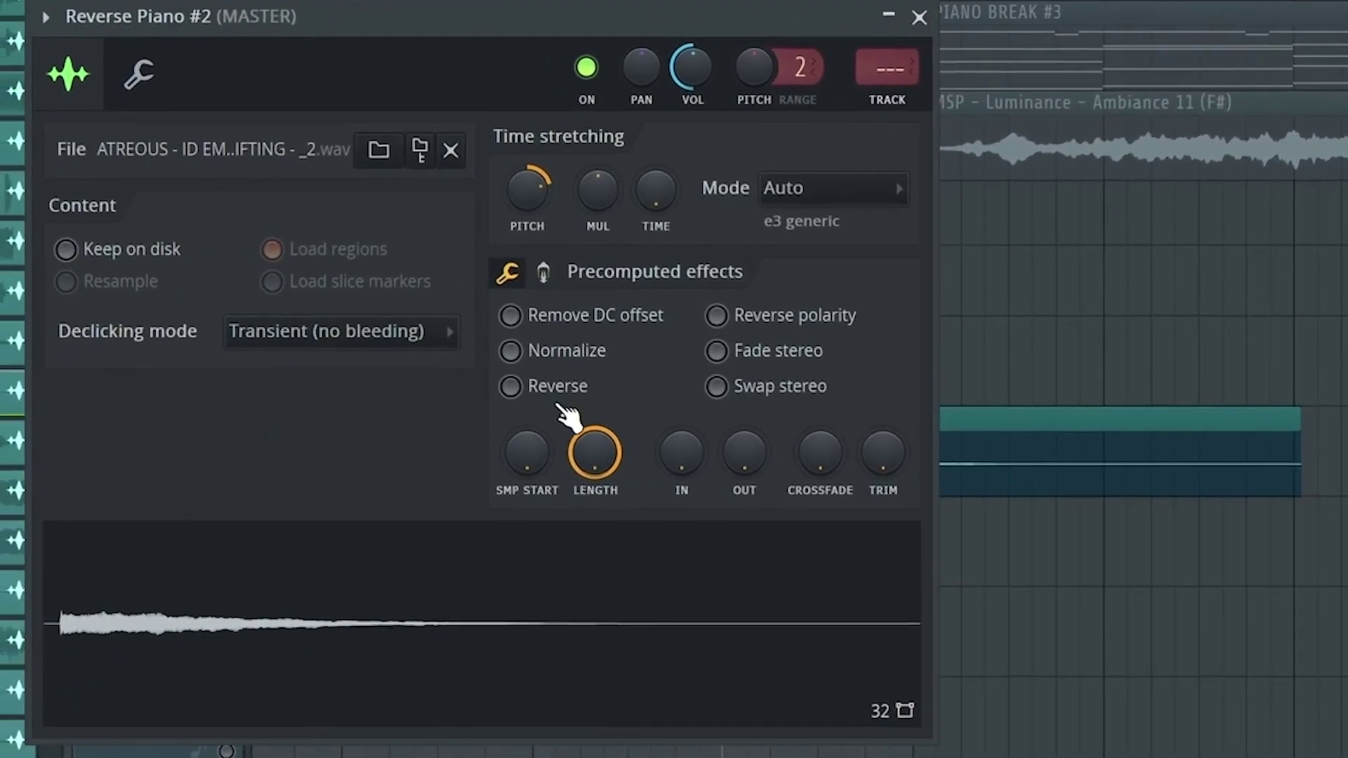
left_click(580, 387)
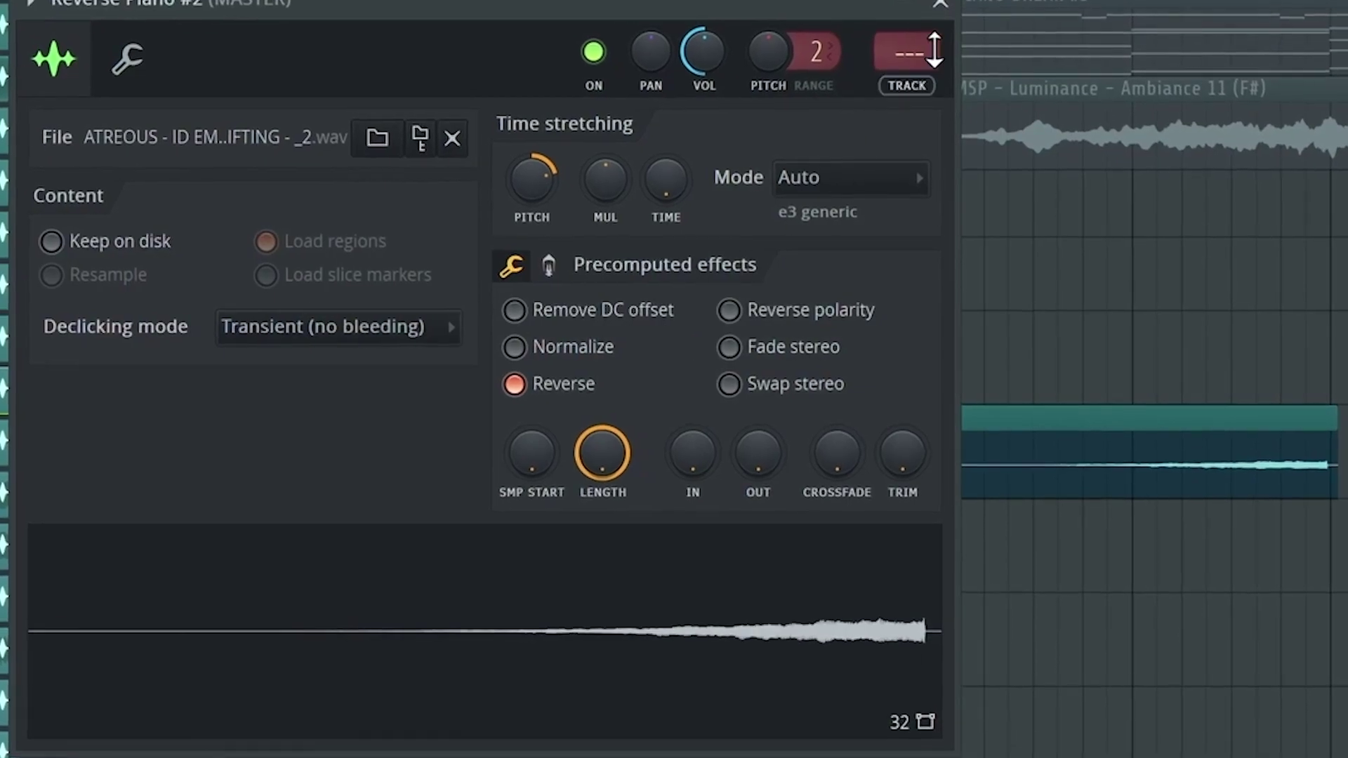
left_click(941, 3)
right_click(1065, 419)
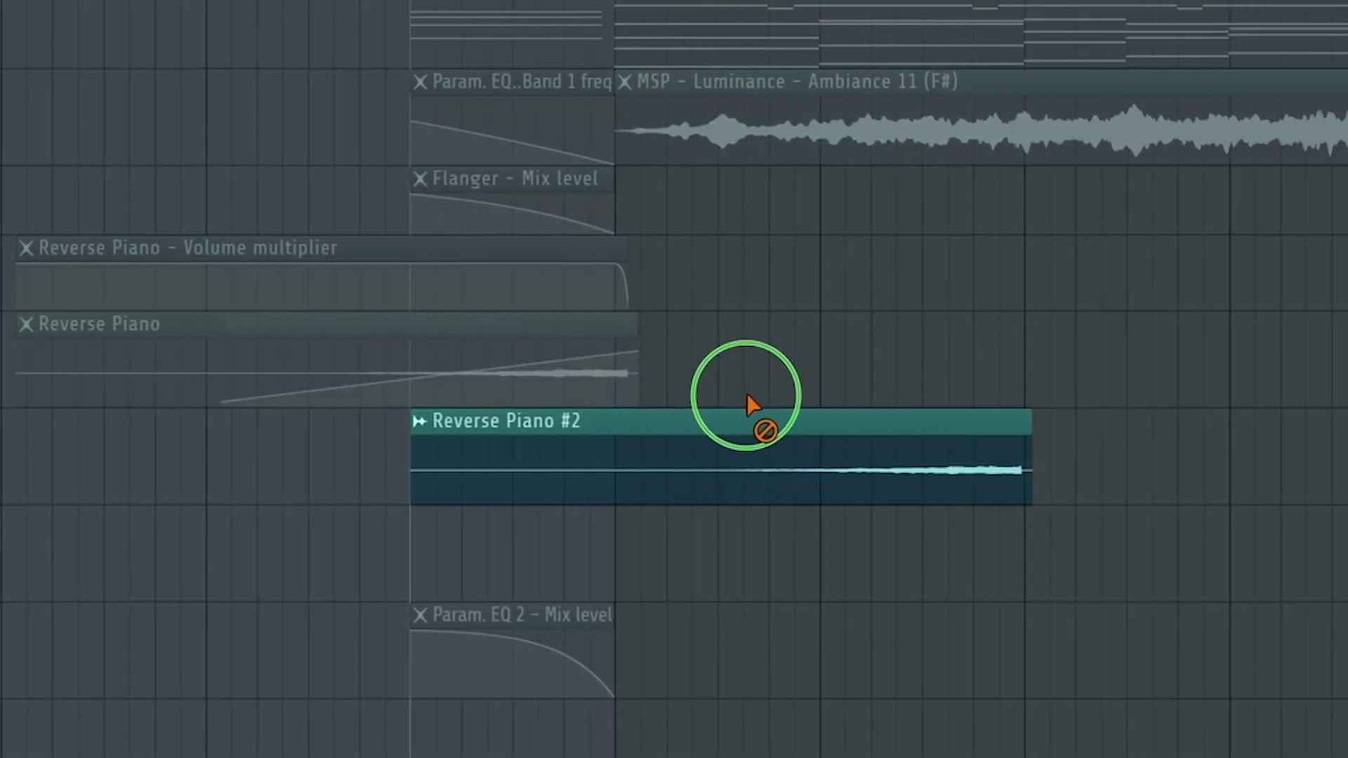
left_click(752, 402)
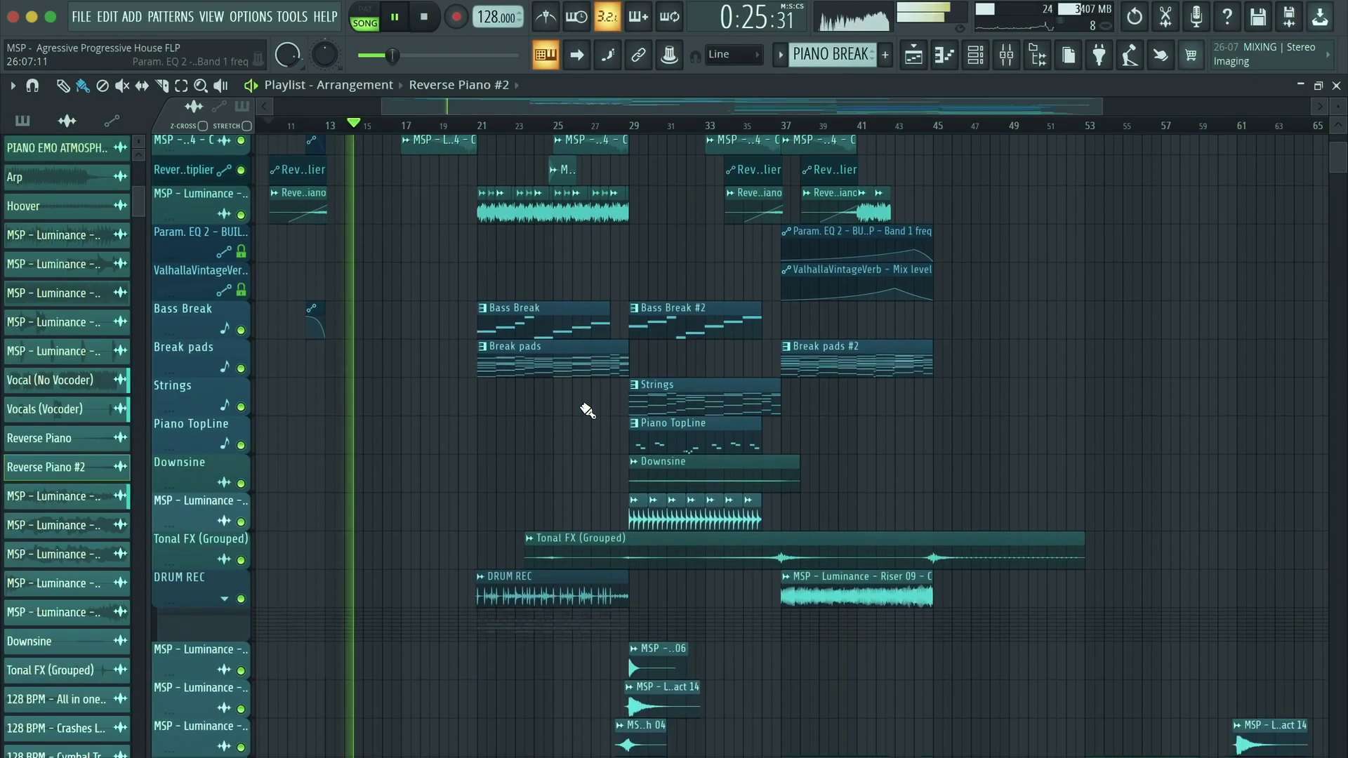
Look through the break, build-up and drop tracks during playback, examining and collapsing the DRUM REC group.
scroll(430, 460, "up", 3)
scroll(434, 462, "down", 15)
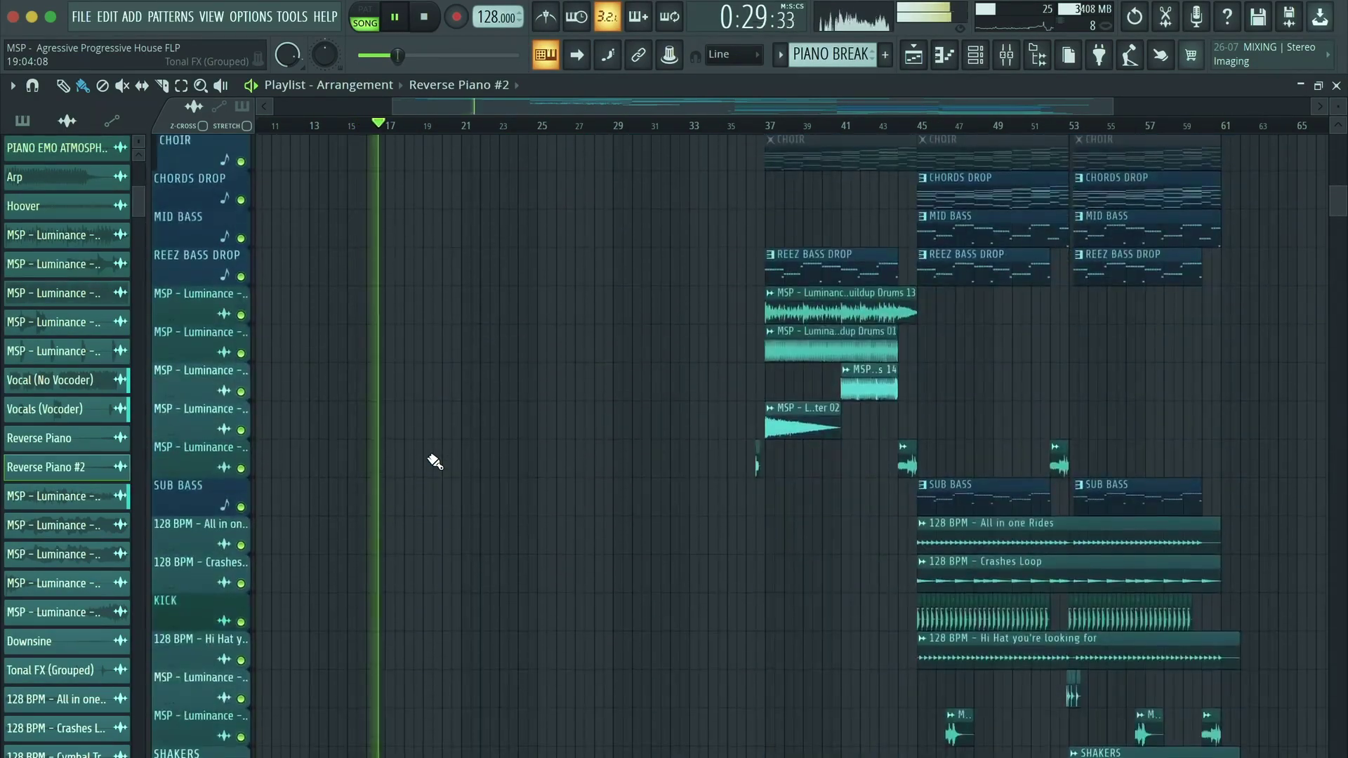
scroll(434, 461, "down", 5)
scroll(434, 462, "up", 15)
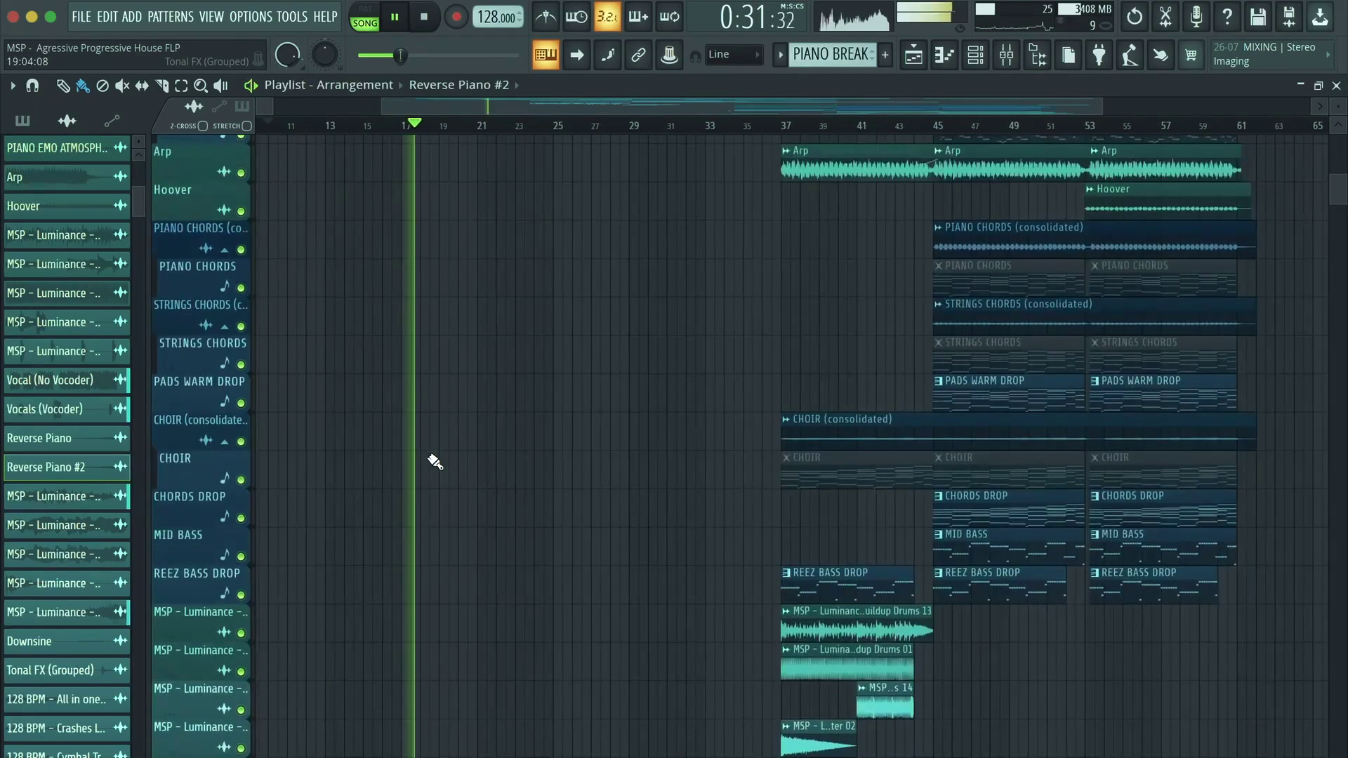
scroll(435, 462, "up", 10)
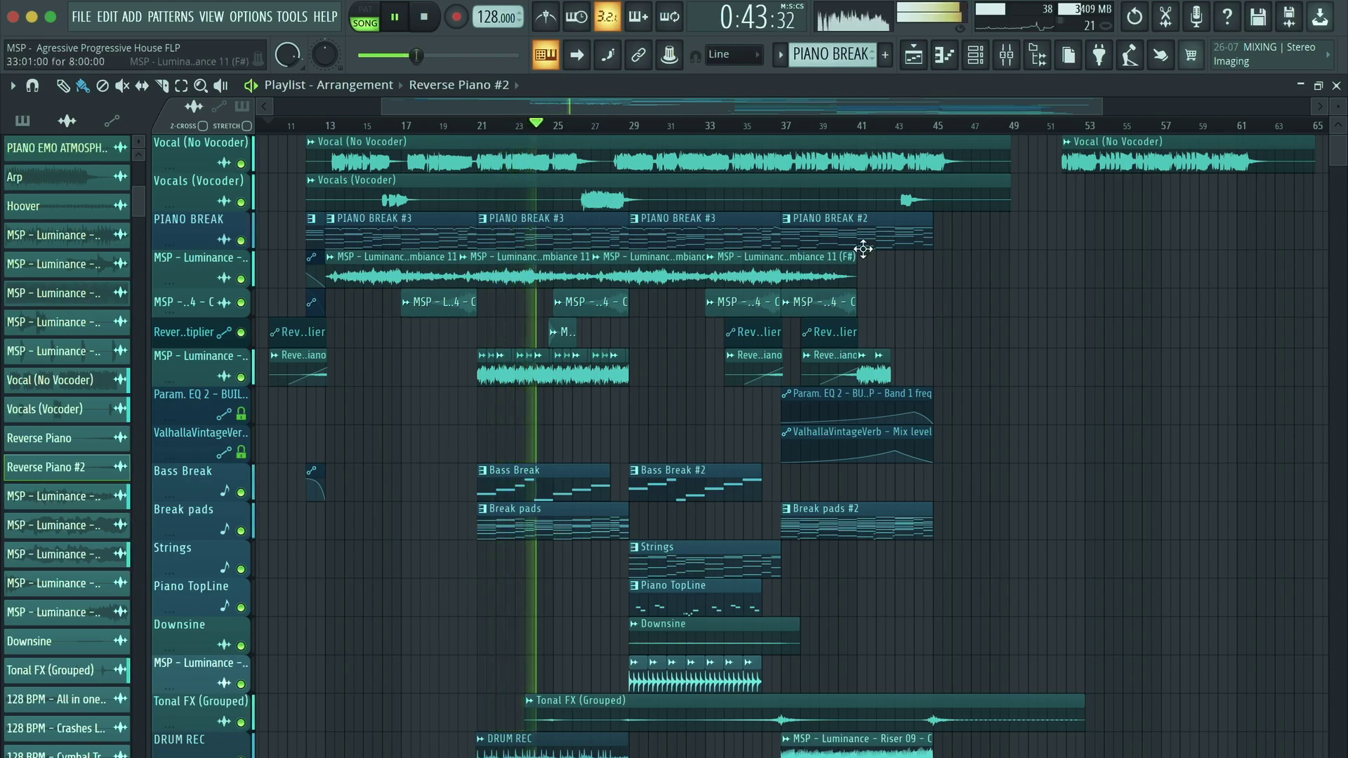
left_click_drag(1338, 107, 1338, 122)
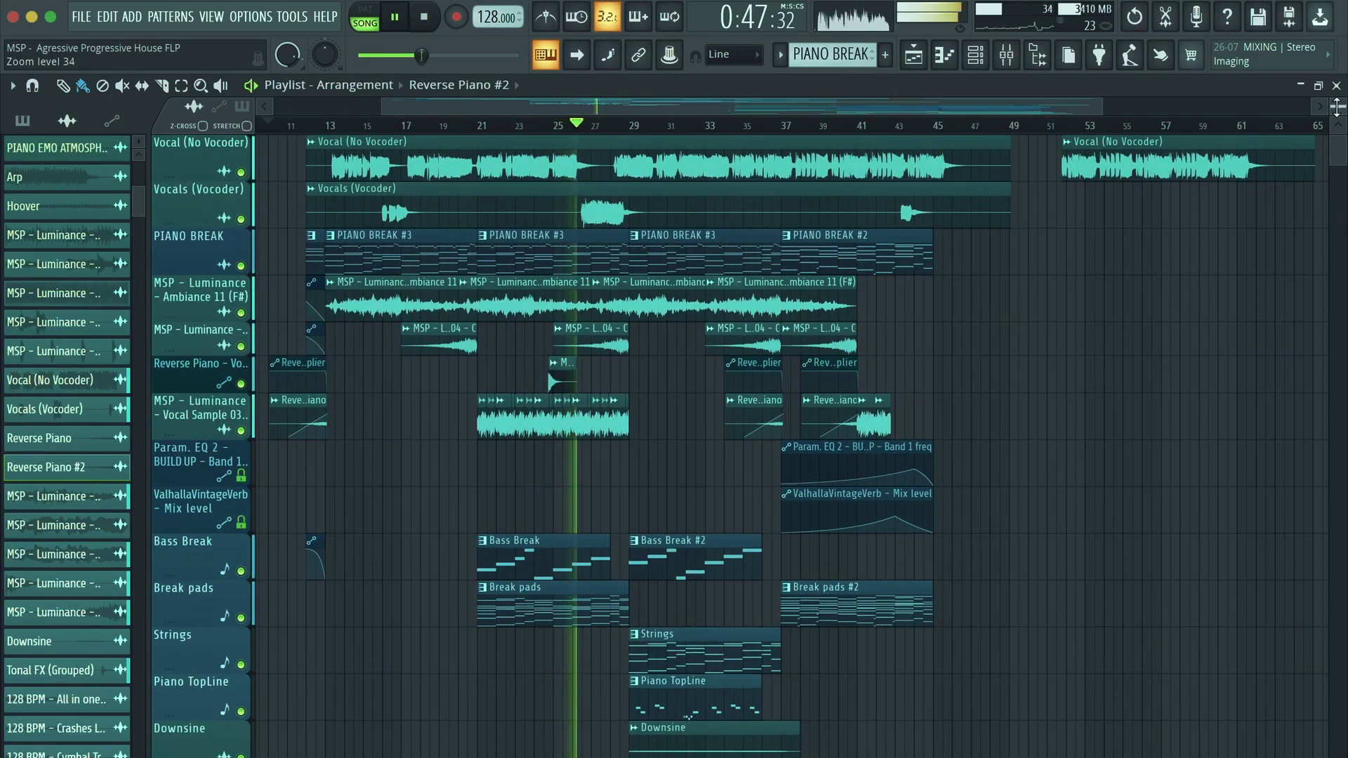
scroll(1297, 482, "down", 7)
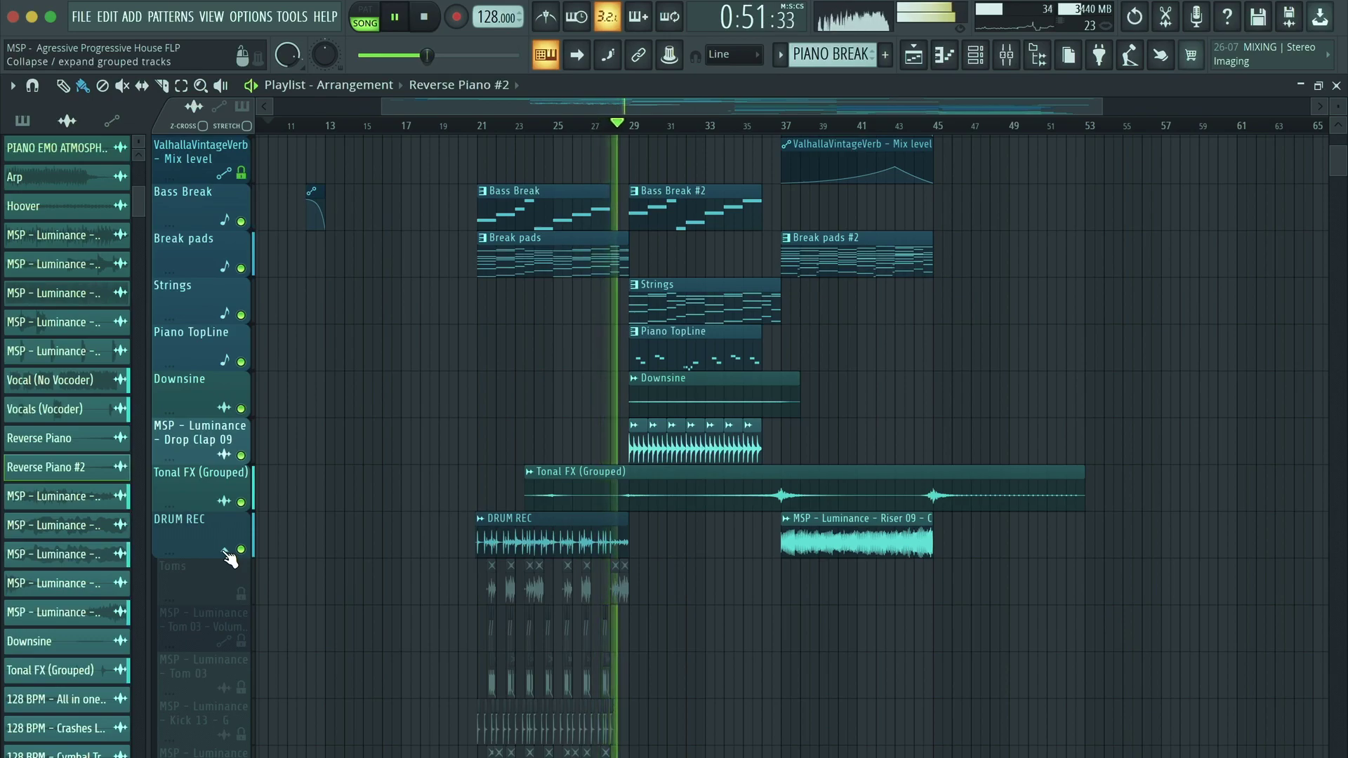
left_click(226, 552)
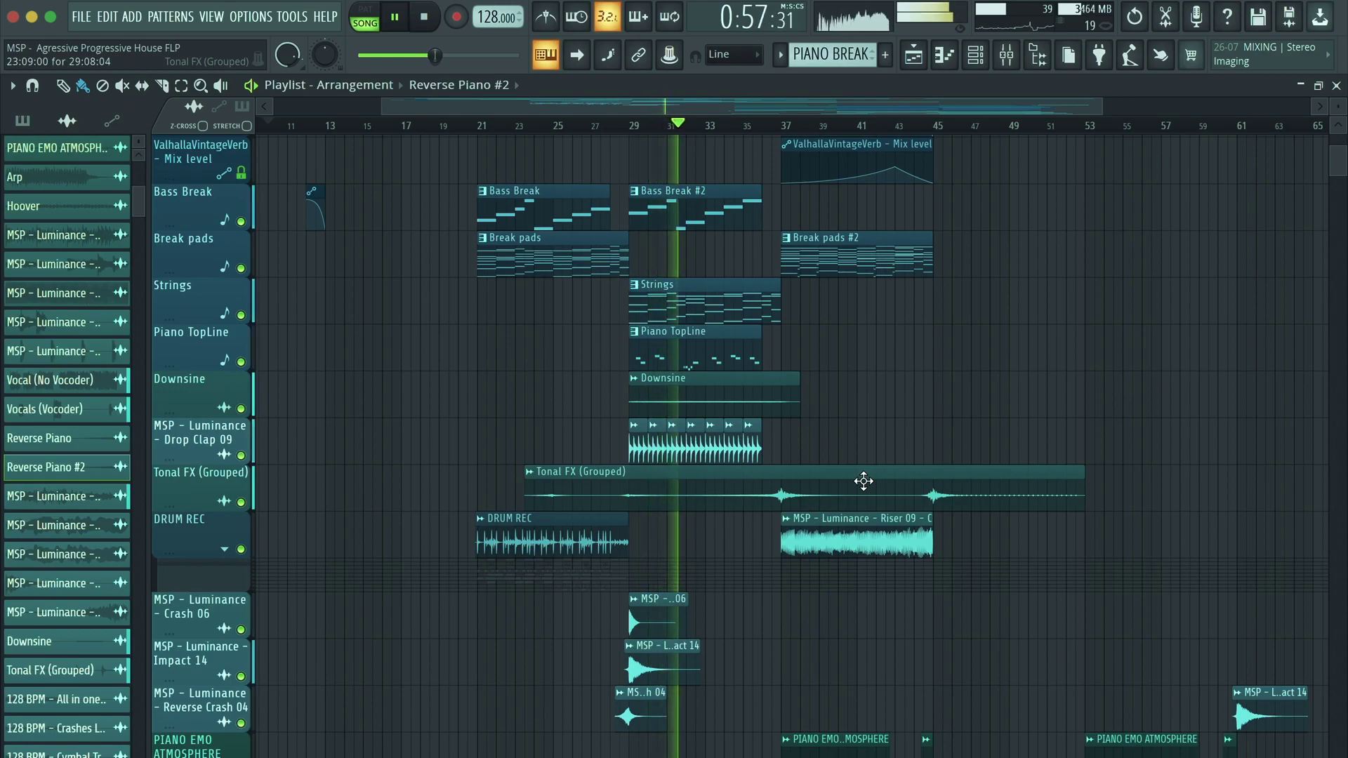
Examine the arrangement during playback, from the vocals and break pads through the leads and chords to the drop percussion and Kickstart automation.
scroll(863, 481, "up", 8)
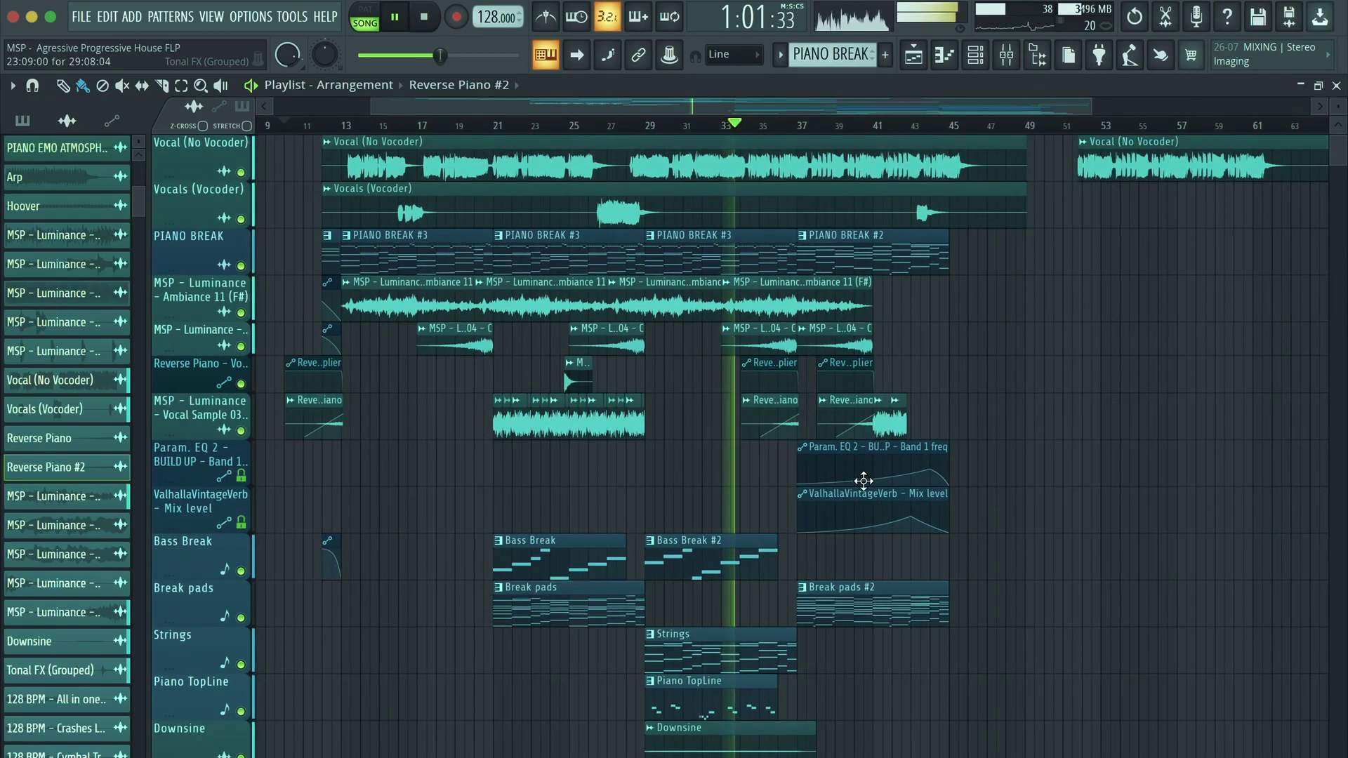
scroll(863, 481, "right", 1)
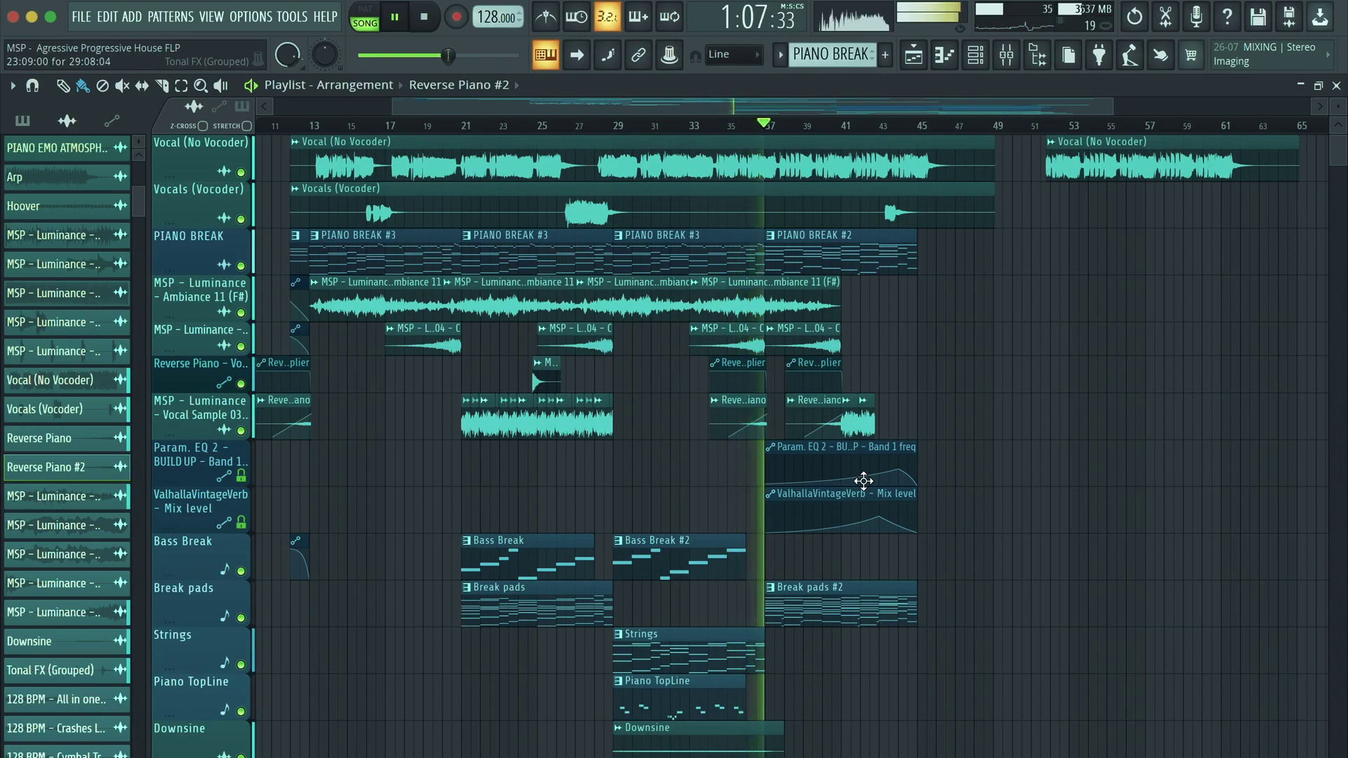
scroll(863, 481, "down", 10)
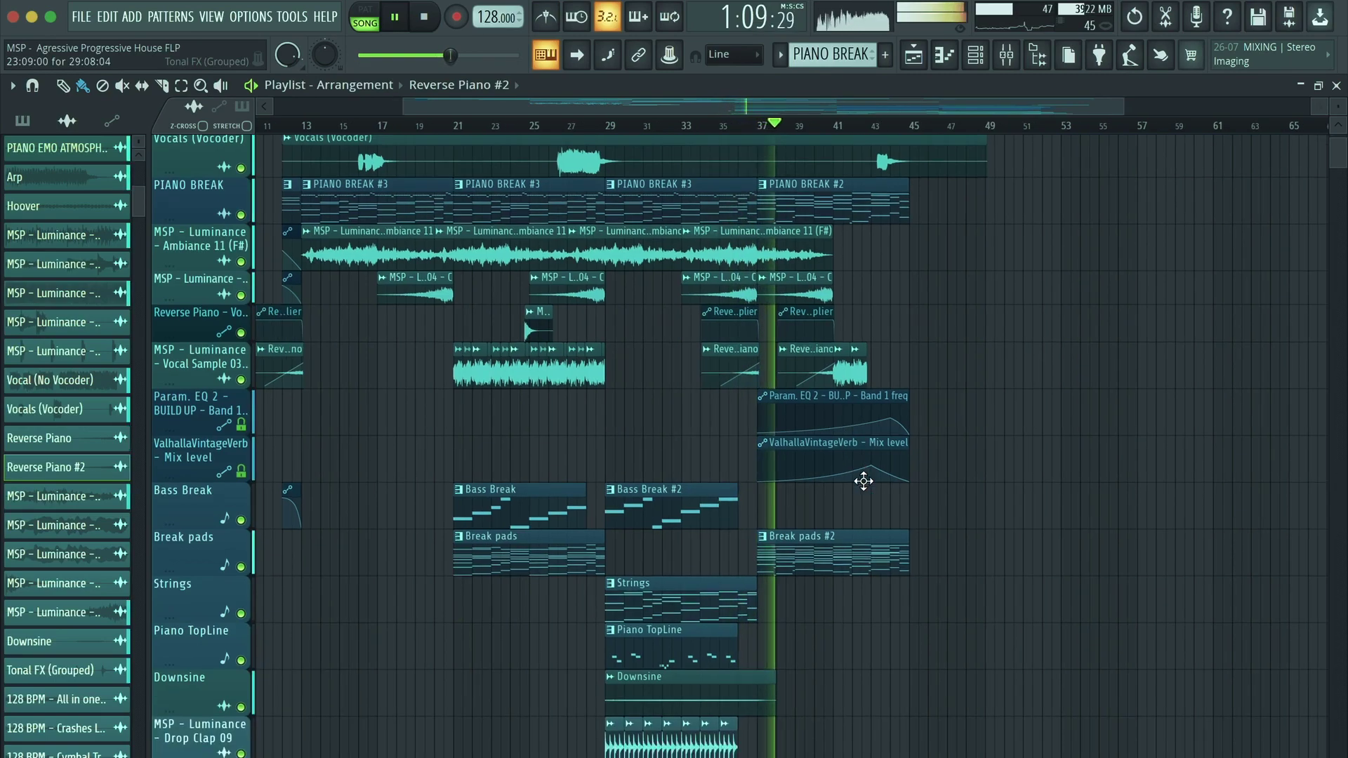
scroll(864, 481, "down", 15)
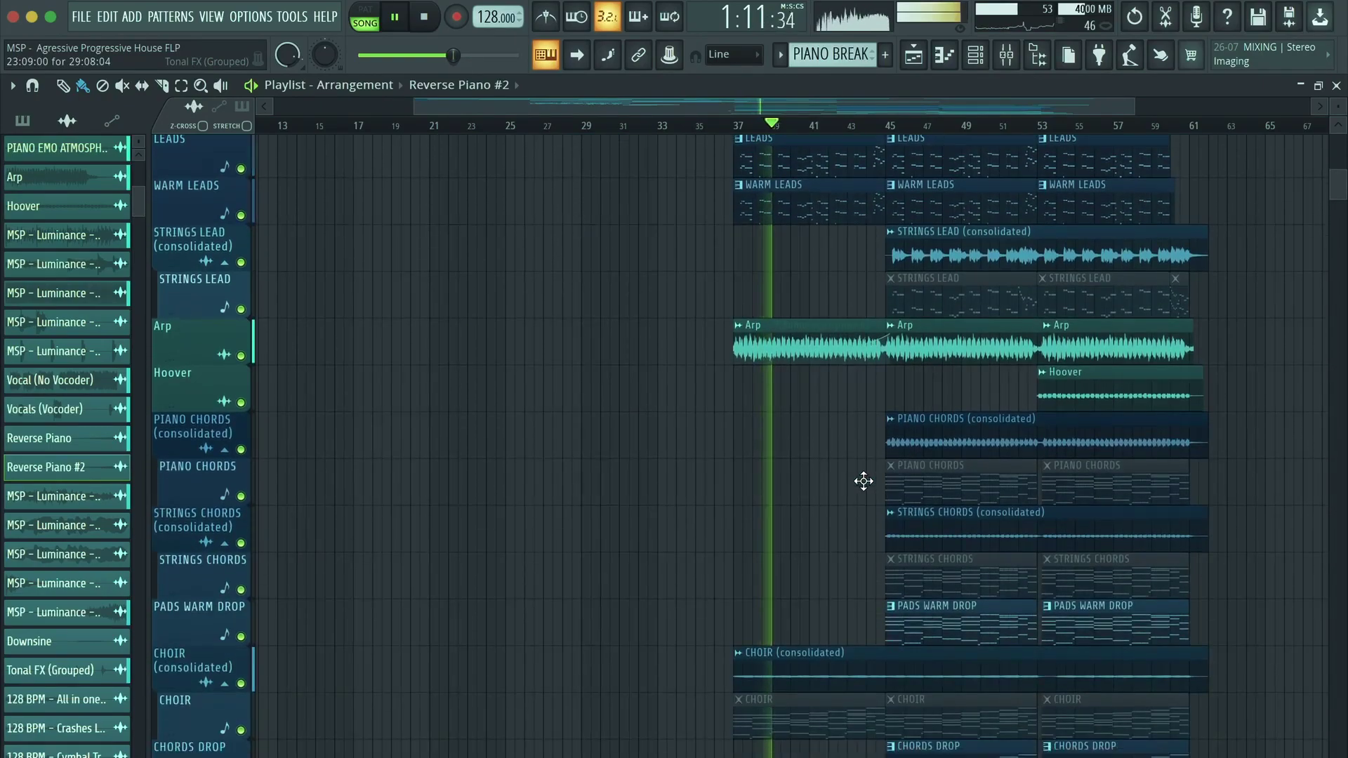
scroll(864, 481, "down", 6)
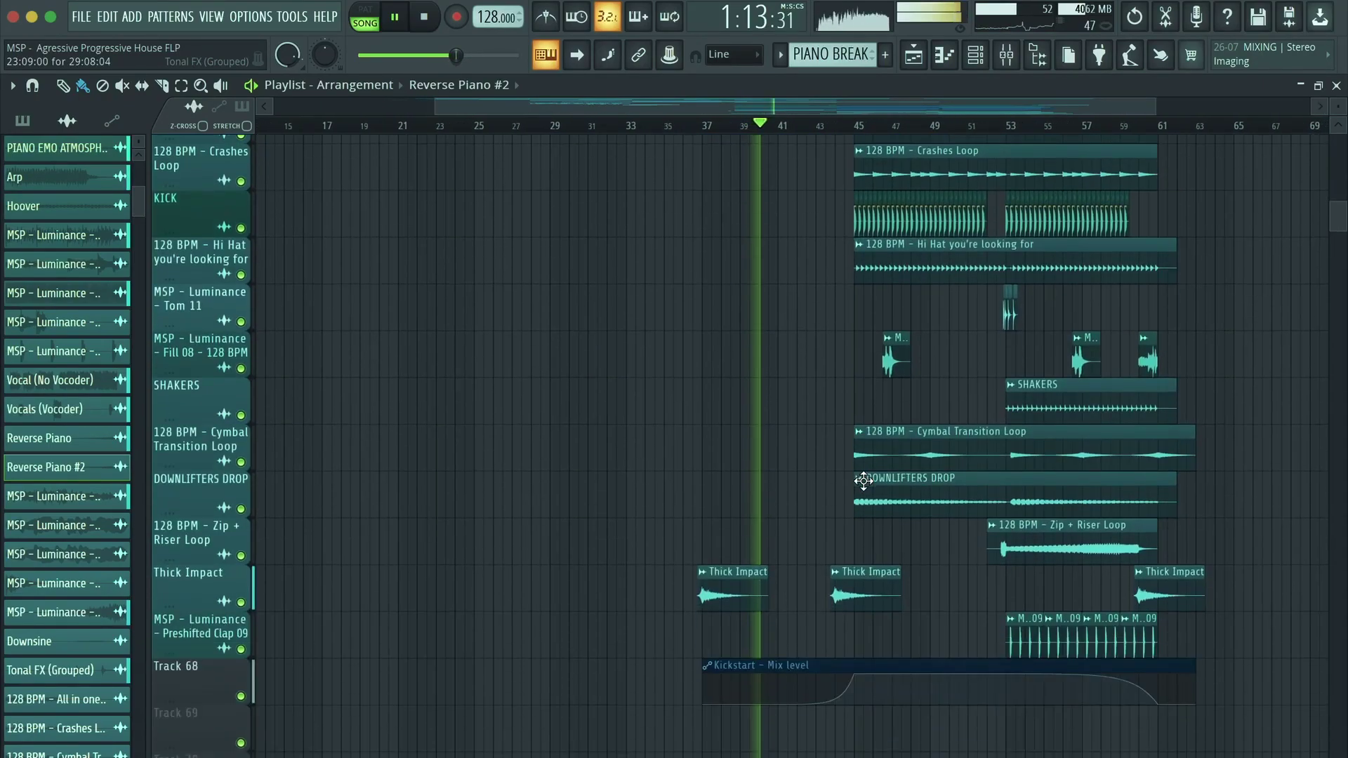
scroll(863, 481, "up", 14)
scroll(864, 481, "up", 15)
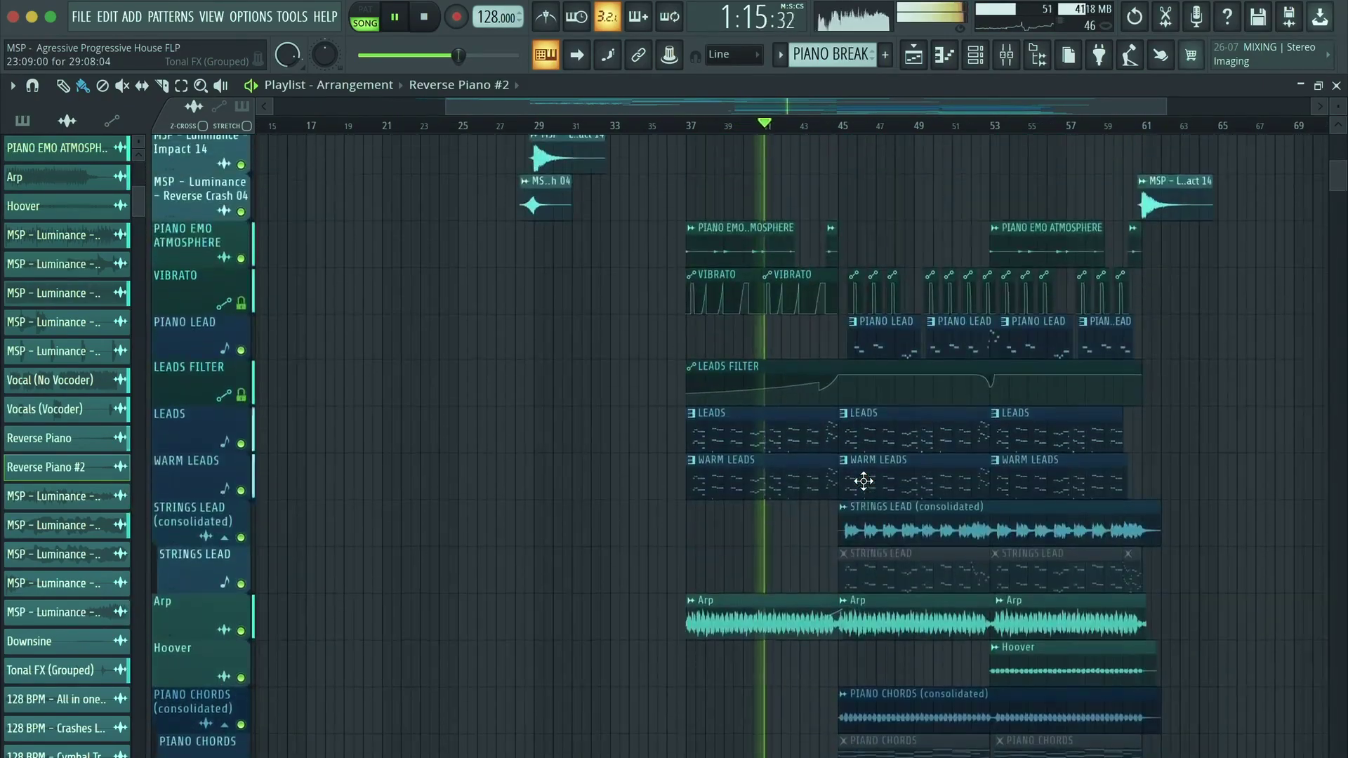
scroll(863, 481, "down", 10)
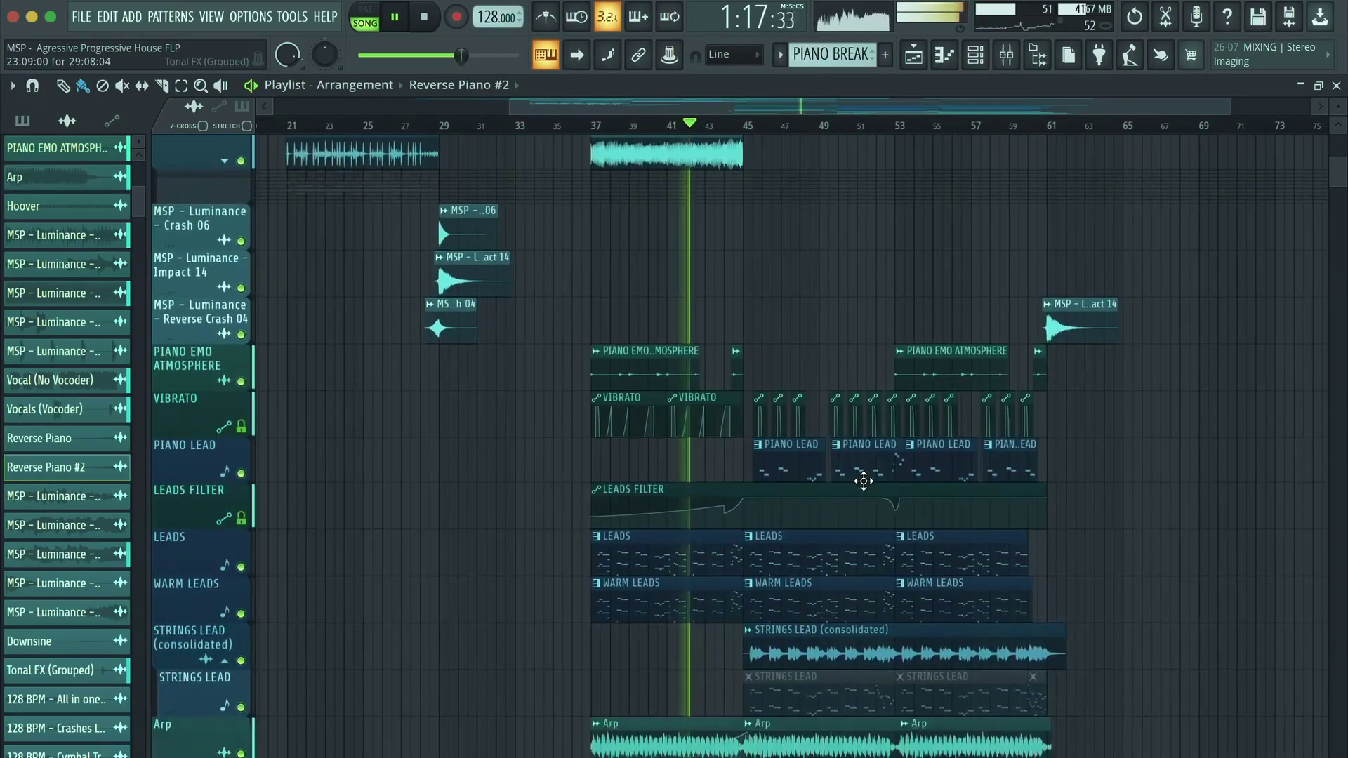
scroll(863, 481, "up", 2)
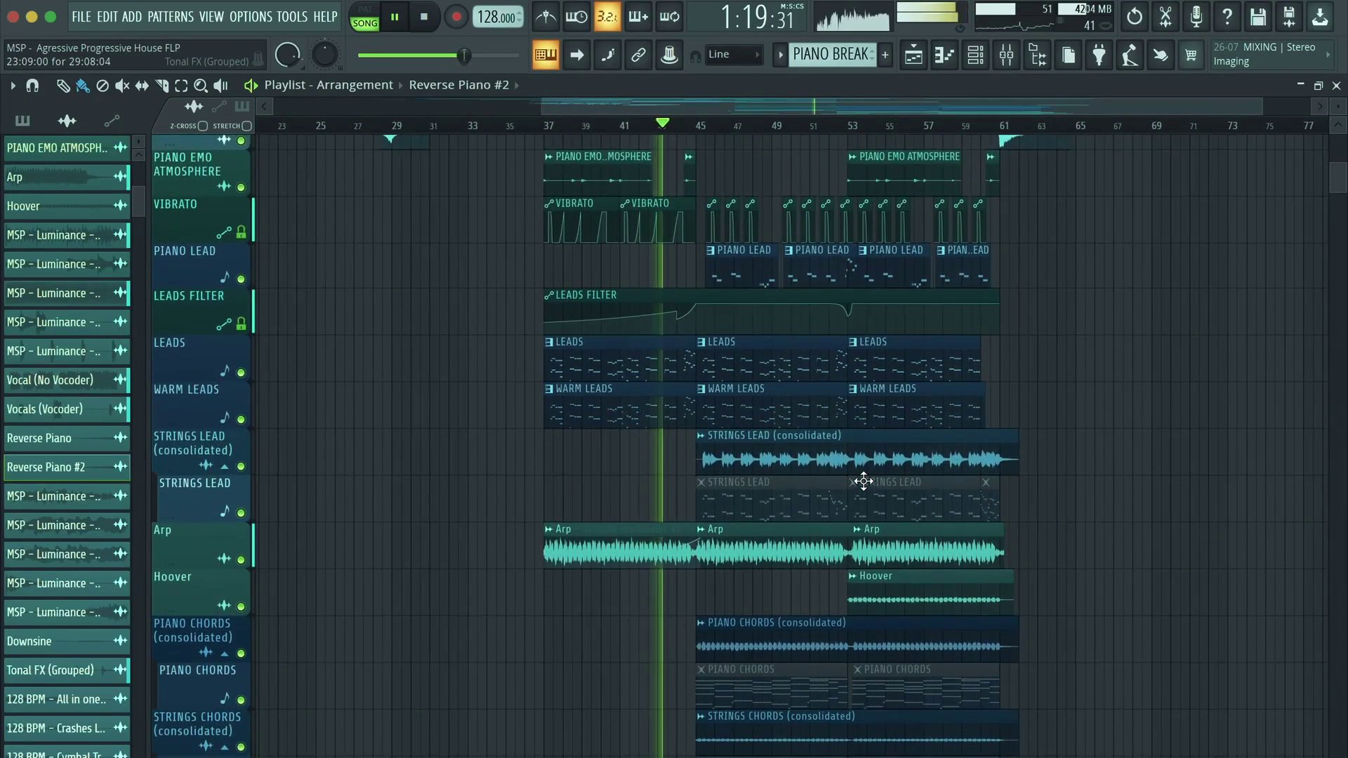